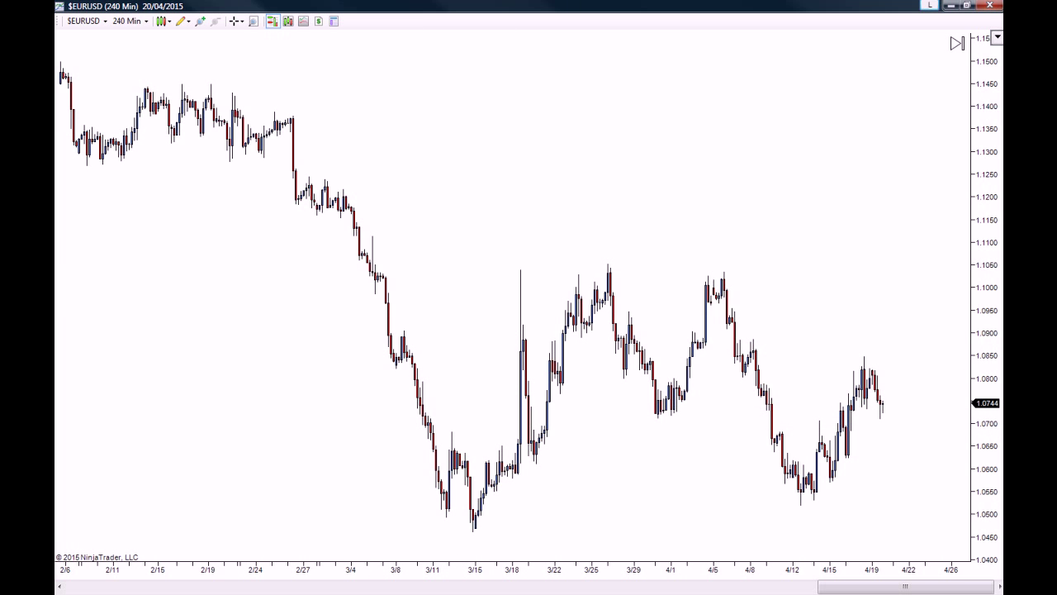
Start a new chart from the Control Center and move its Data Series dialog over the existing chart
key("alt+Tab")
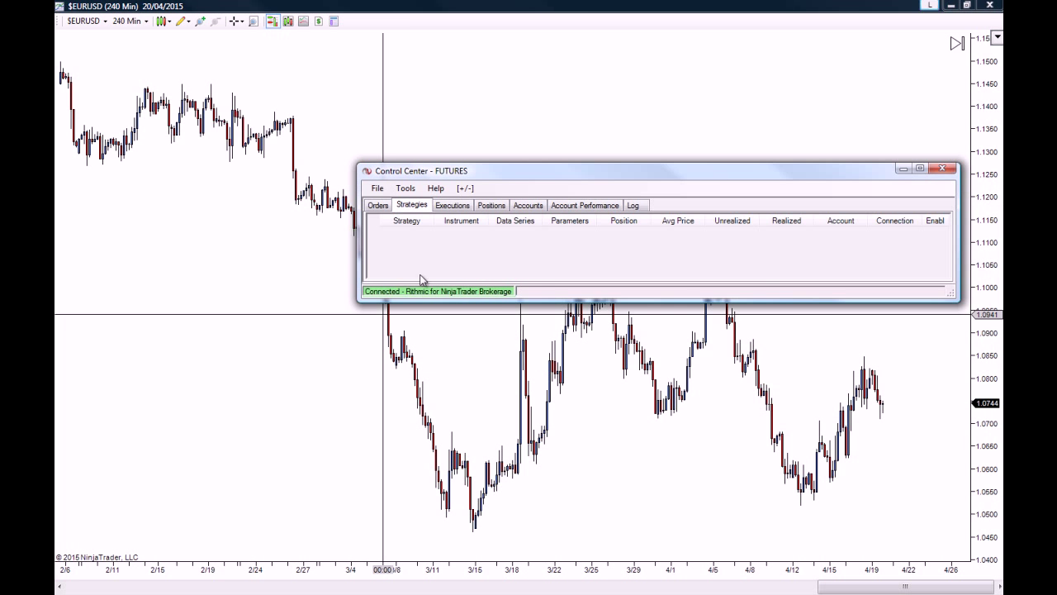
left_click(378, 189)
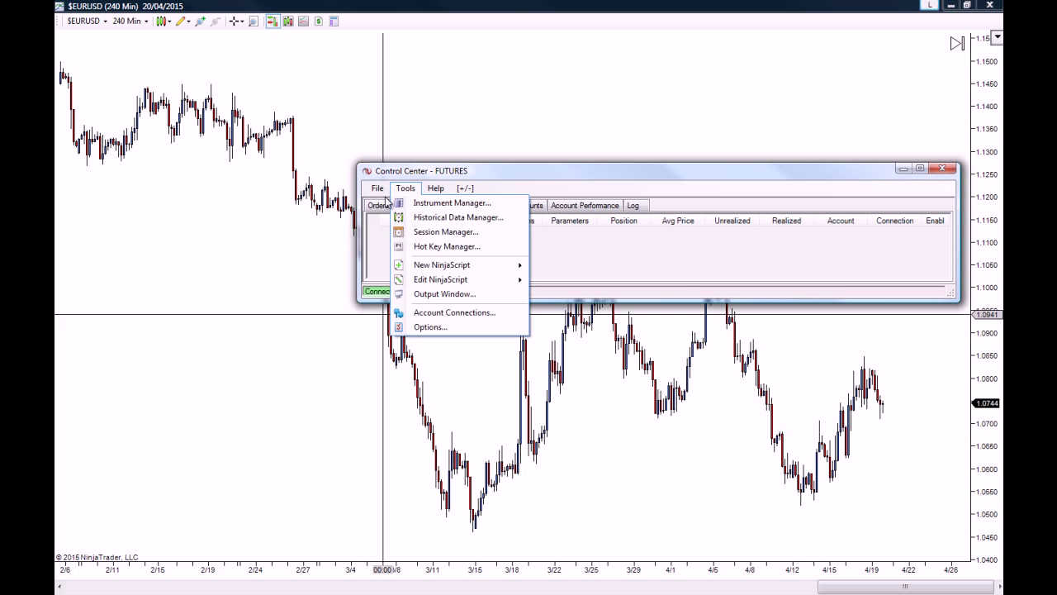
left_click(376, 189)
left_click(376, 188)
mouse_move(389, 205)
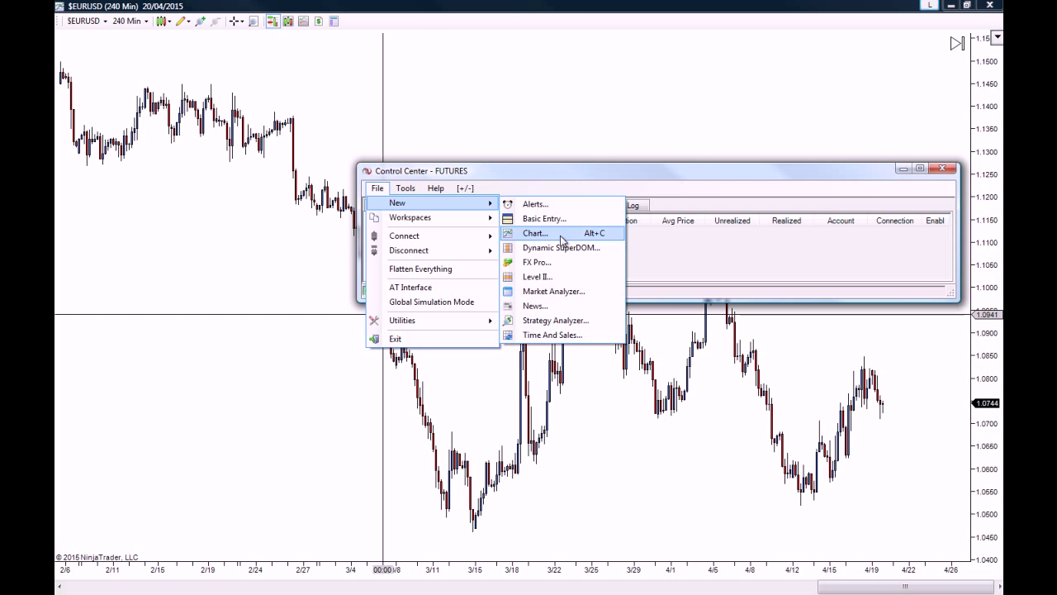
left_click(562, 233)
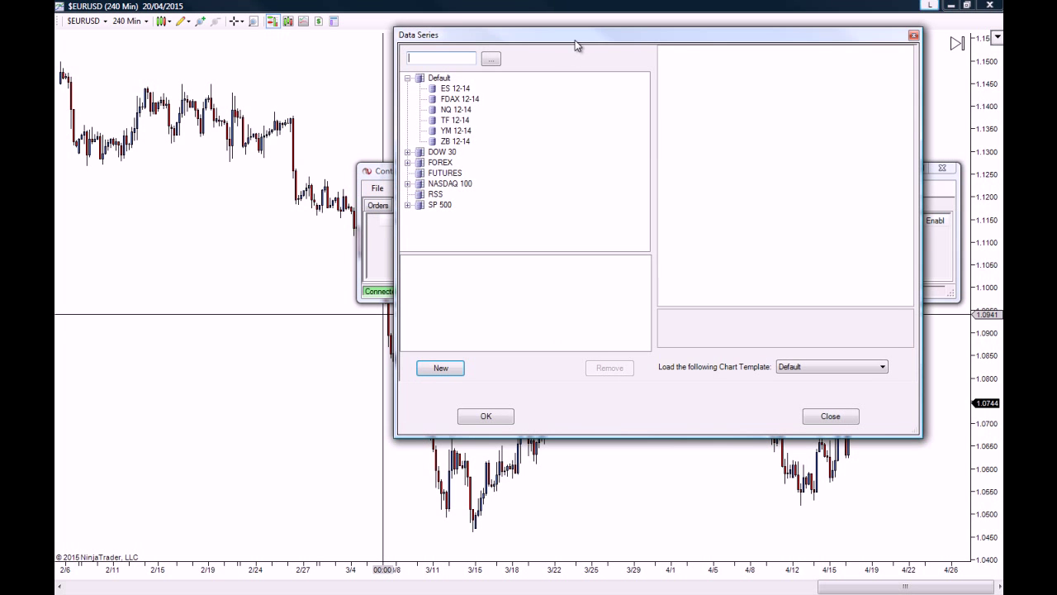
left_click_drag(578, 38, 414, 129)
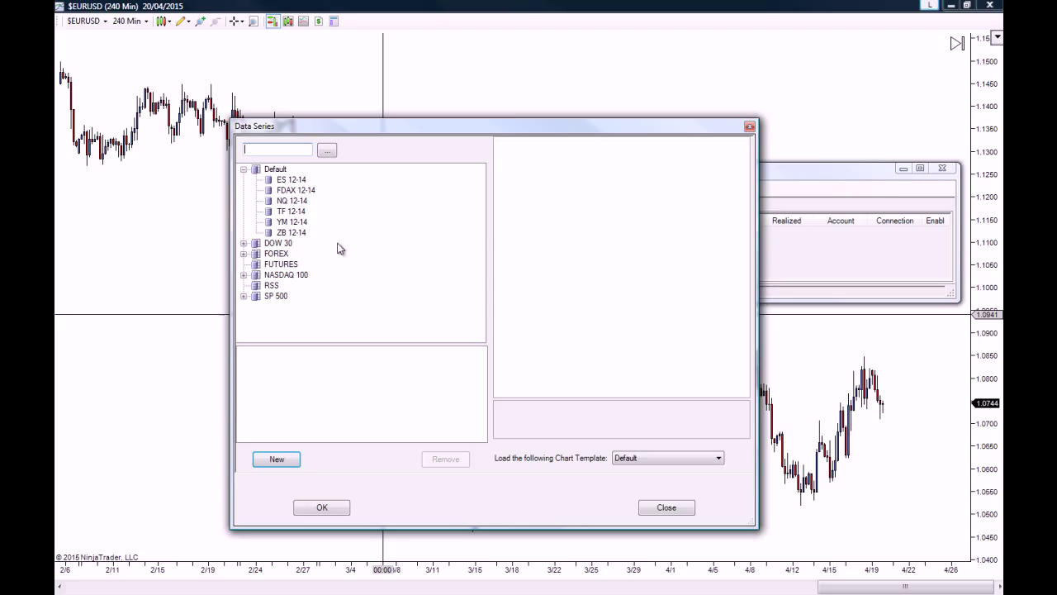
left_click(244, 243)
left_click(243, 169)
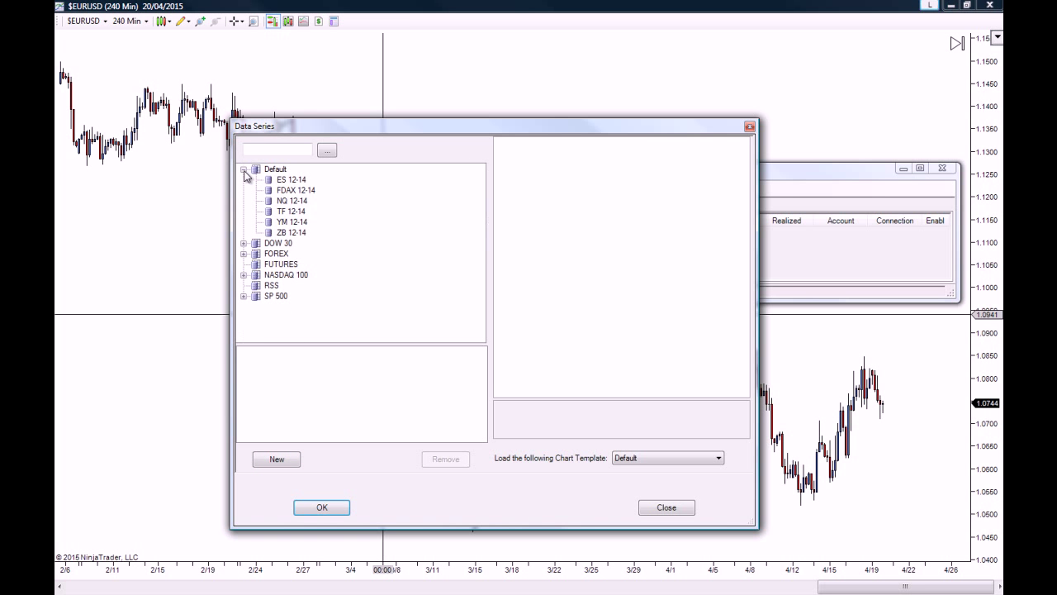
Open the instrument lookup and search for instruments with "coffee" in their description
left_click(327, 152)
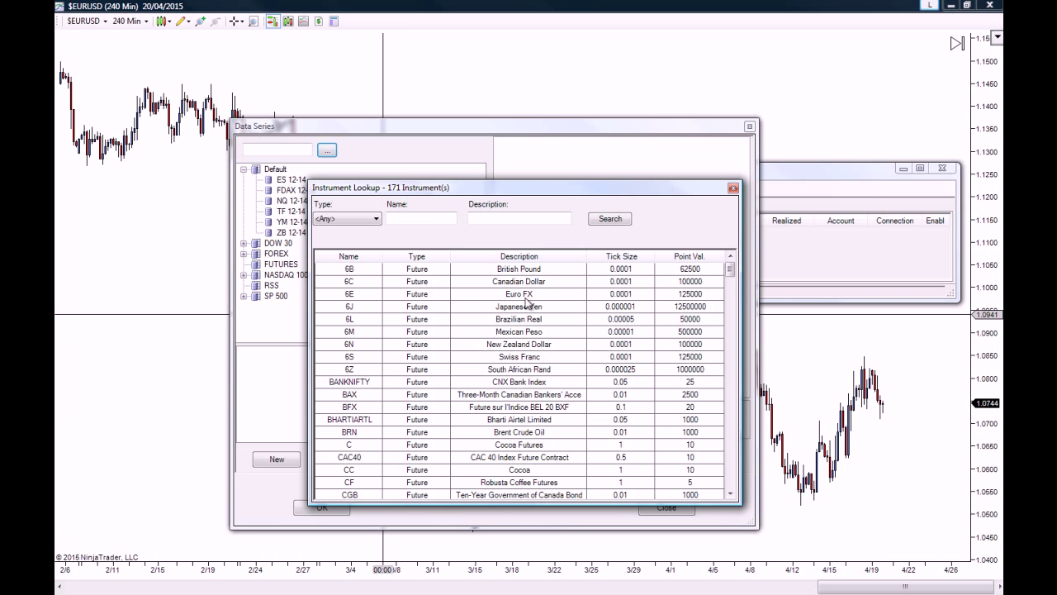
left_click(523, 216)
type("co")
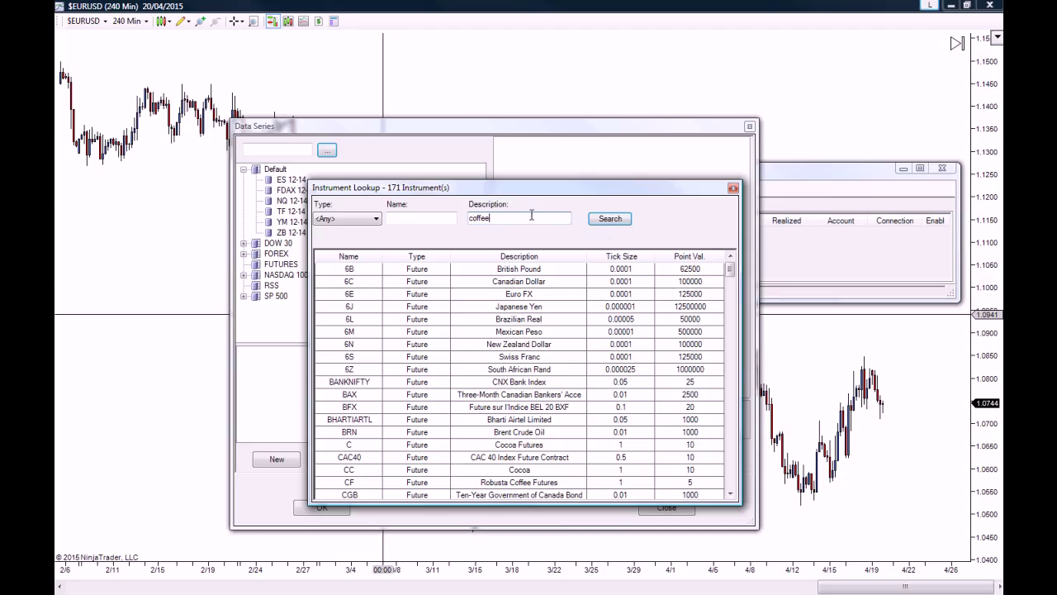
type("ffee")
left_click(610, 218)
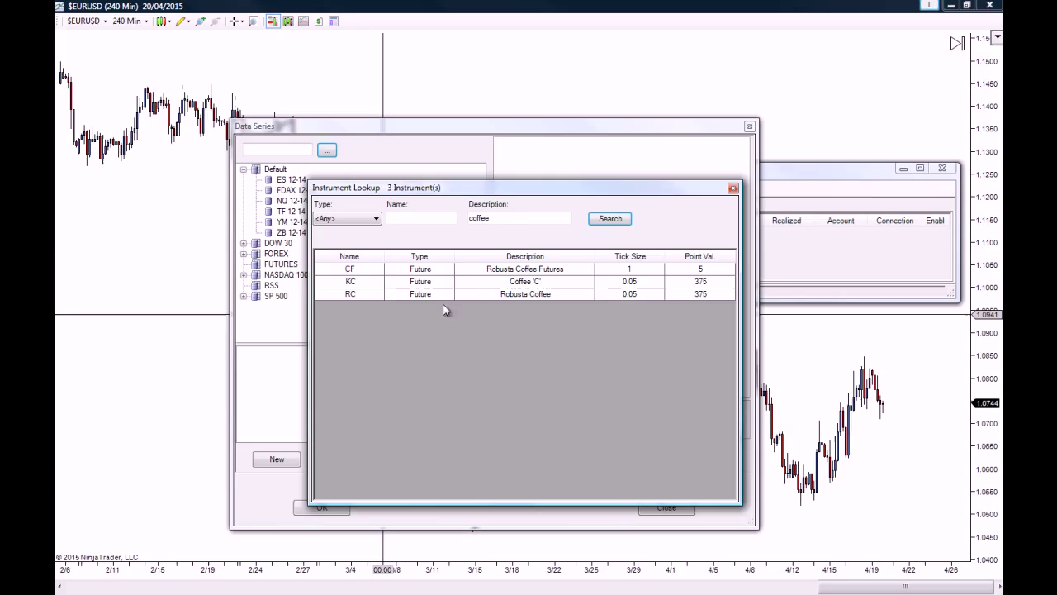
Clear the description filter, look up the instrument named ES, and add E-mini S&P 500 (ES 09-15) as the new chart's data series
double_click(524, 218)
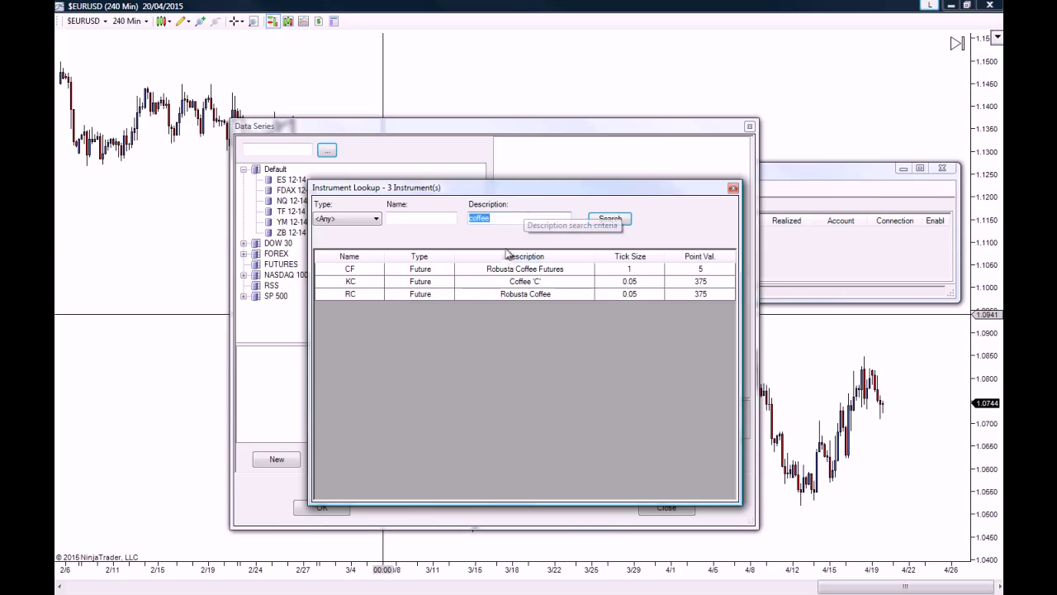
key("BackSpace")
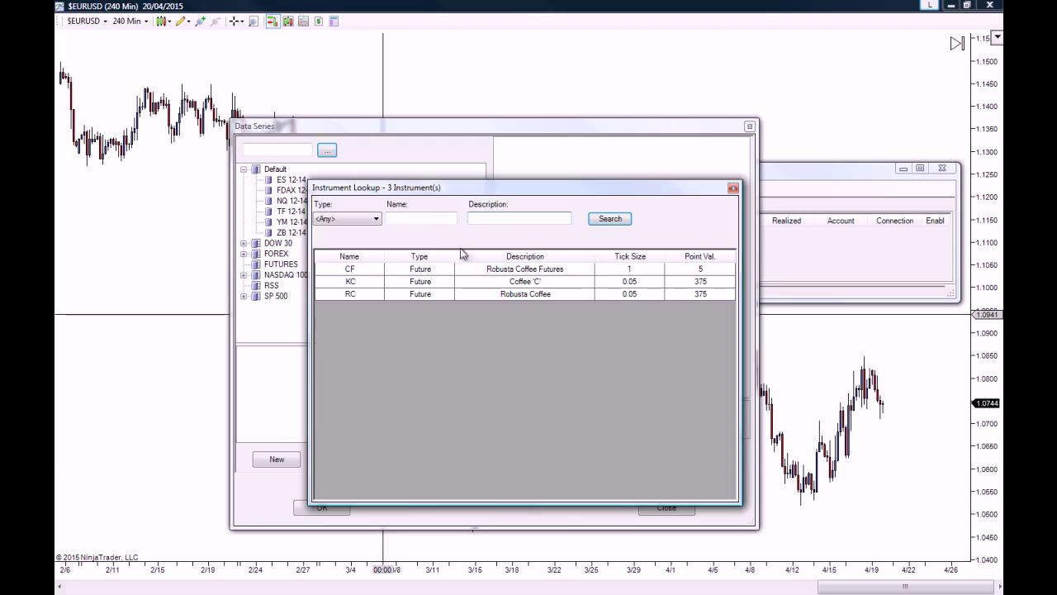
left_click(419, 219)
type("E")
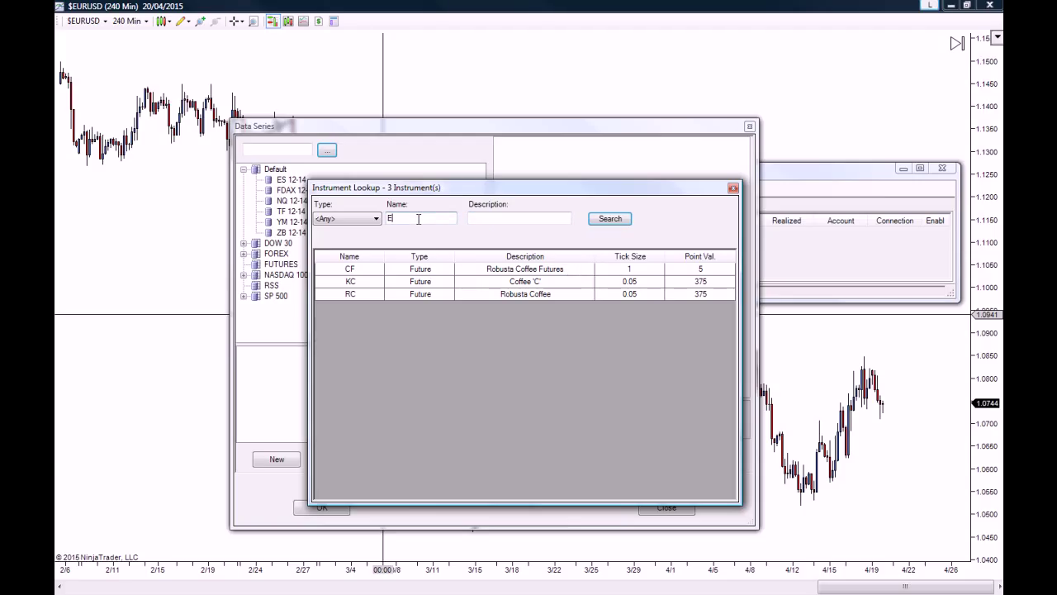
type("S")
left_click(614, 224)
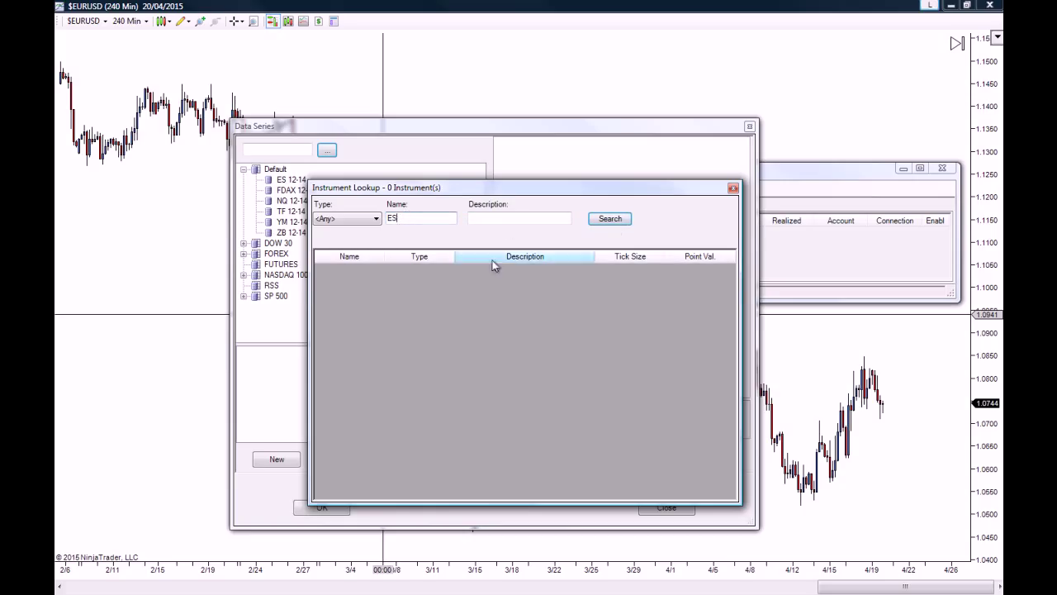
left_click(605, 220)
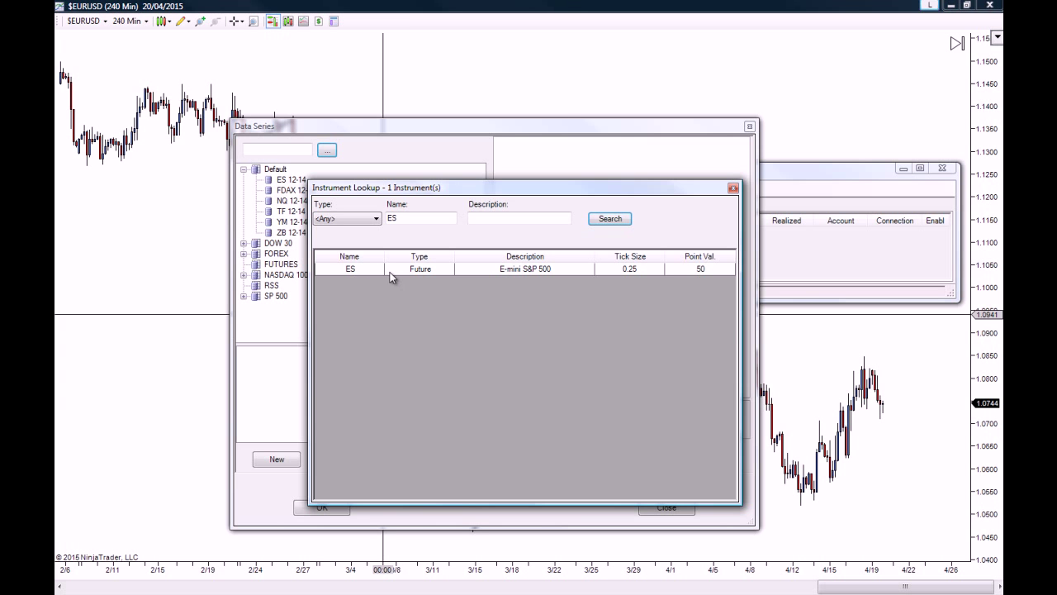
double_click(391, 276)
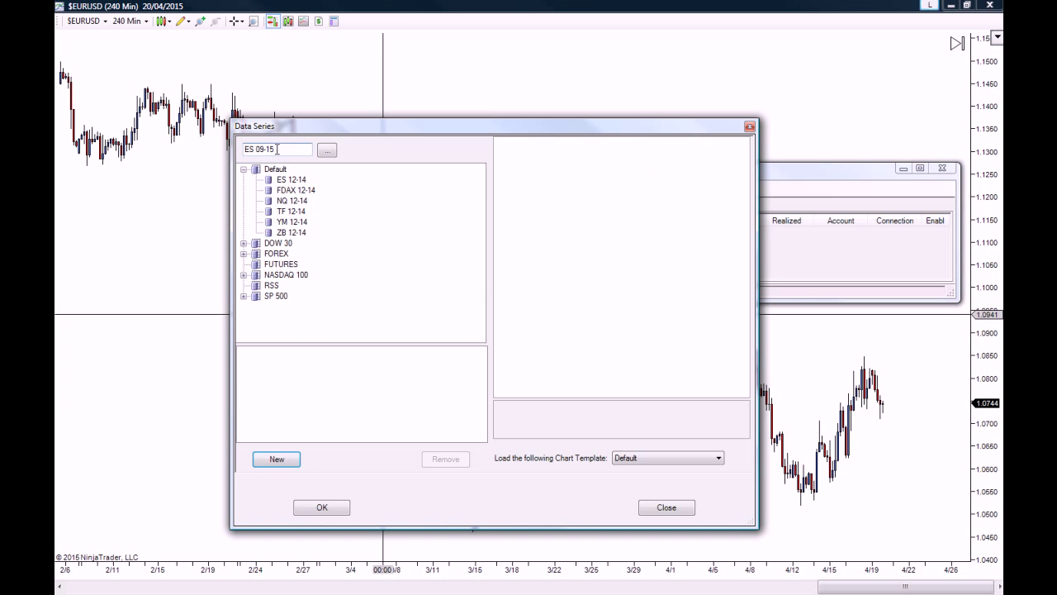
left_click(289, 464)
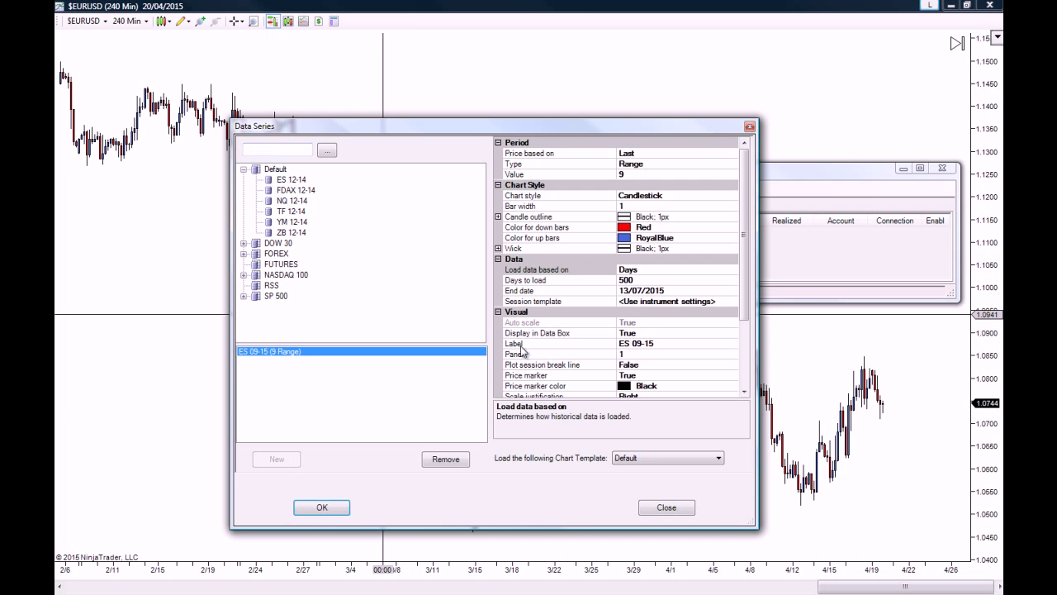
Set the ES 09-15 period type to Minute and create the 240-minute chart
left_click(669, 164)
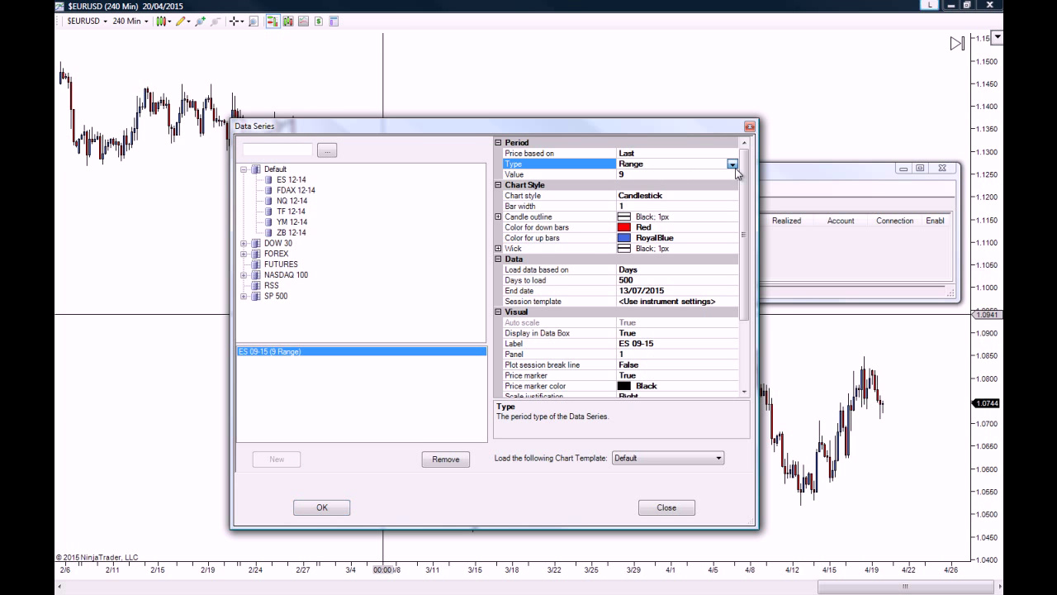
left_click(732, 165)
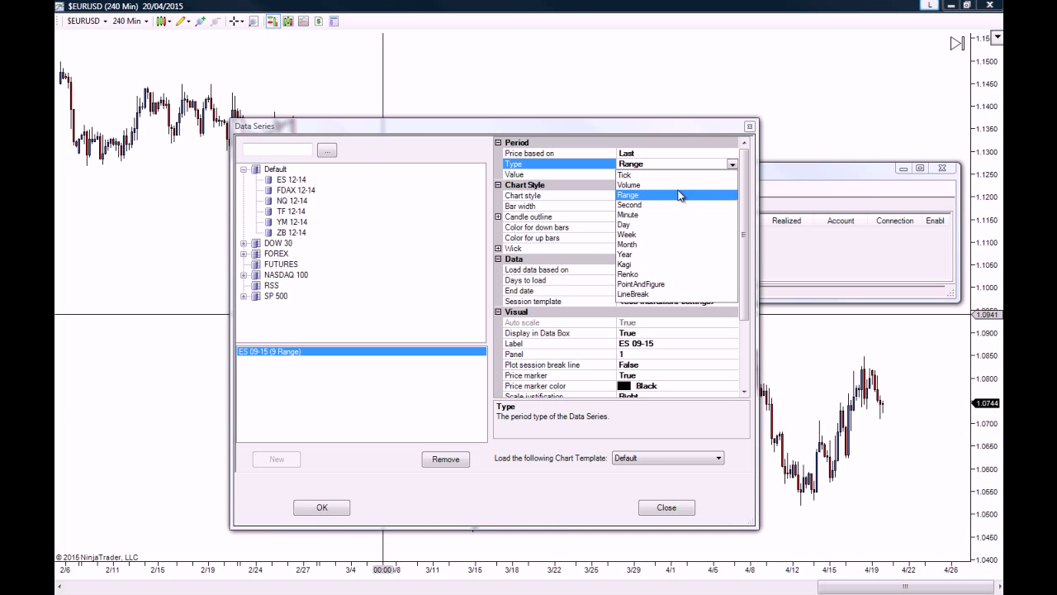
left_click(636, 214)
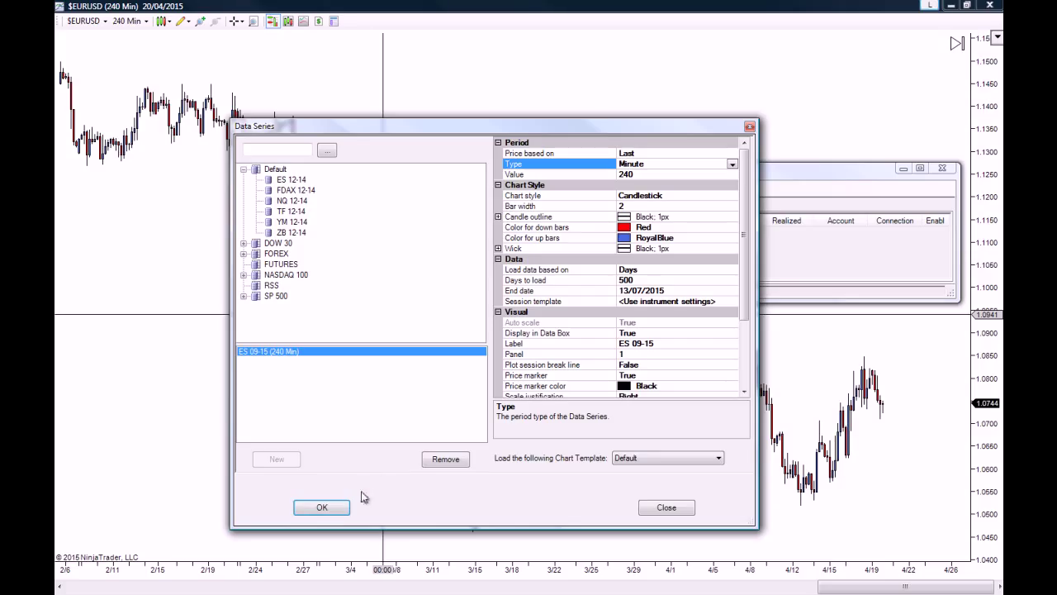
left_click(335, 508)
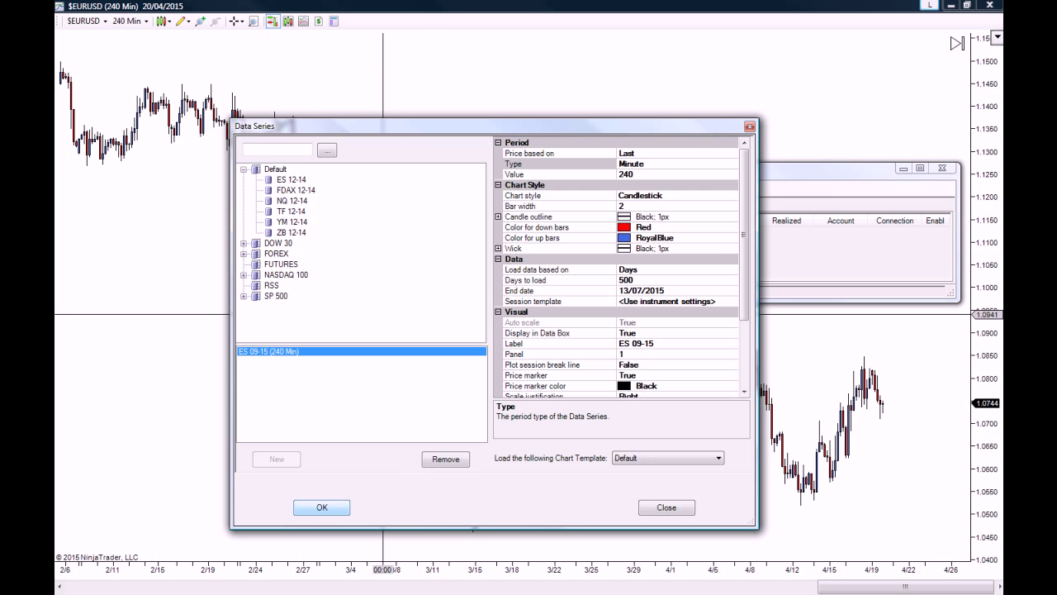
key("Return")
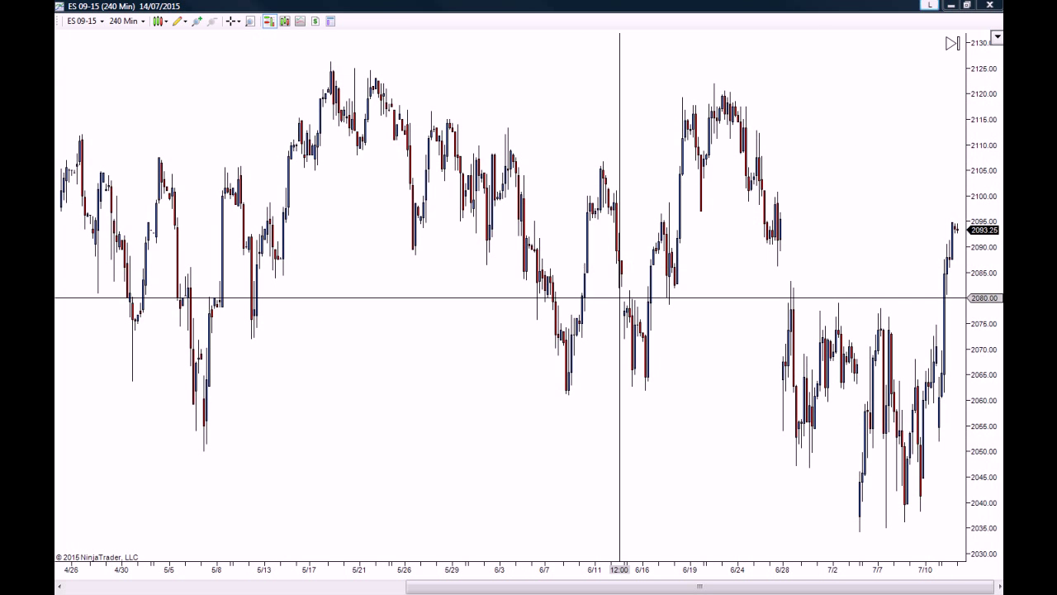
Review the ES 09-15 chart's data series settings and close them
right_click(557, 102)
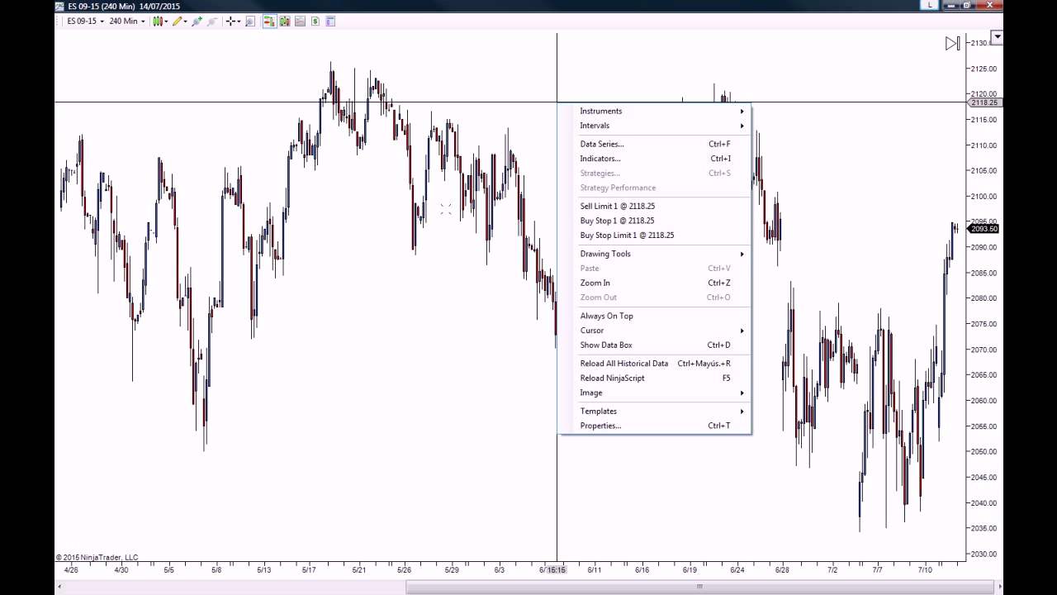
left_click(445, 209)
right_click(546, 118)
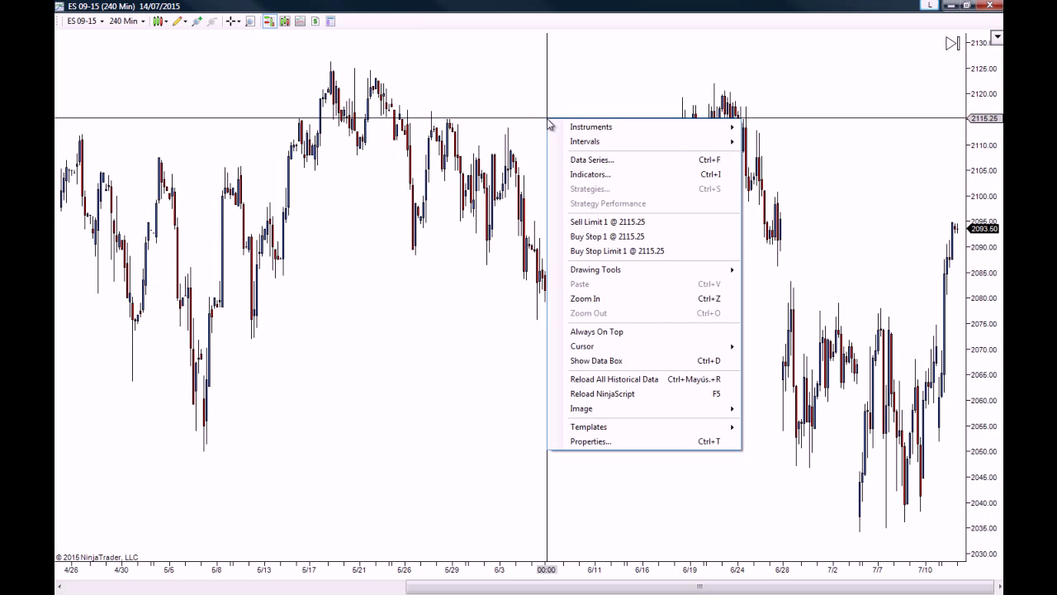
left_click(590, 164)
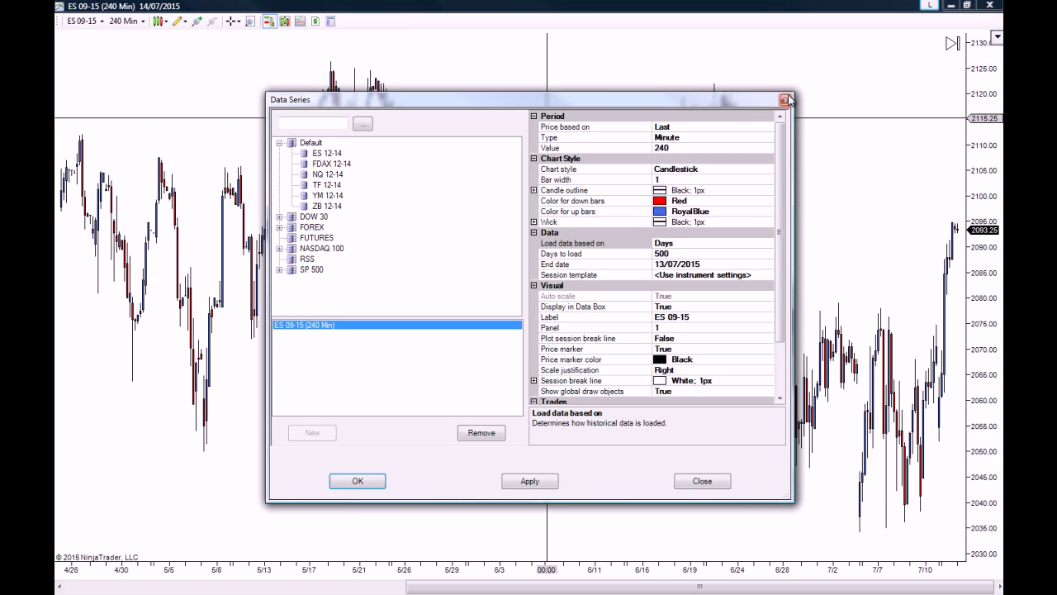
left_click(786, 100)
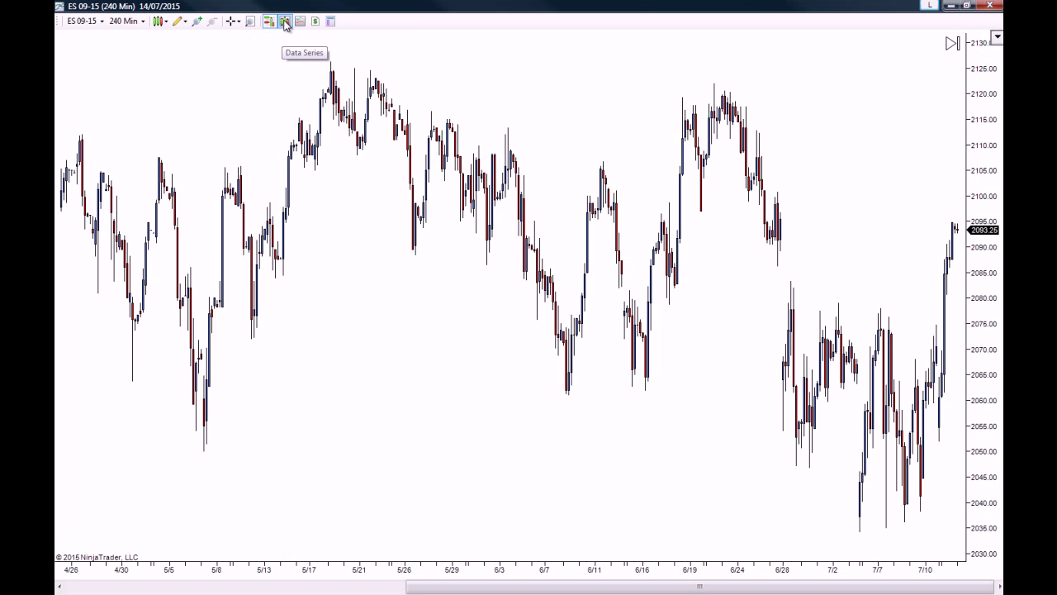
Add $EURUSD from the FOREX group to the ES 09-15 chart as a second data series
left_click(285, 23)
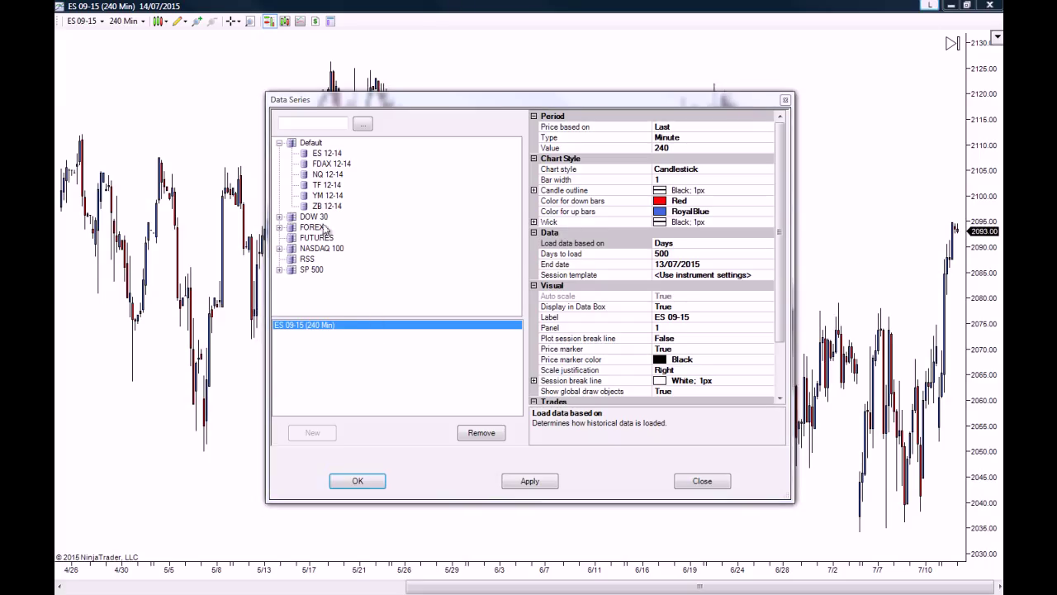
left_click(279, 226)
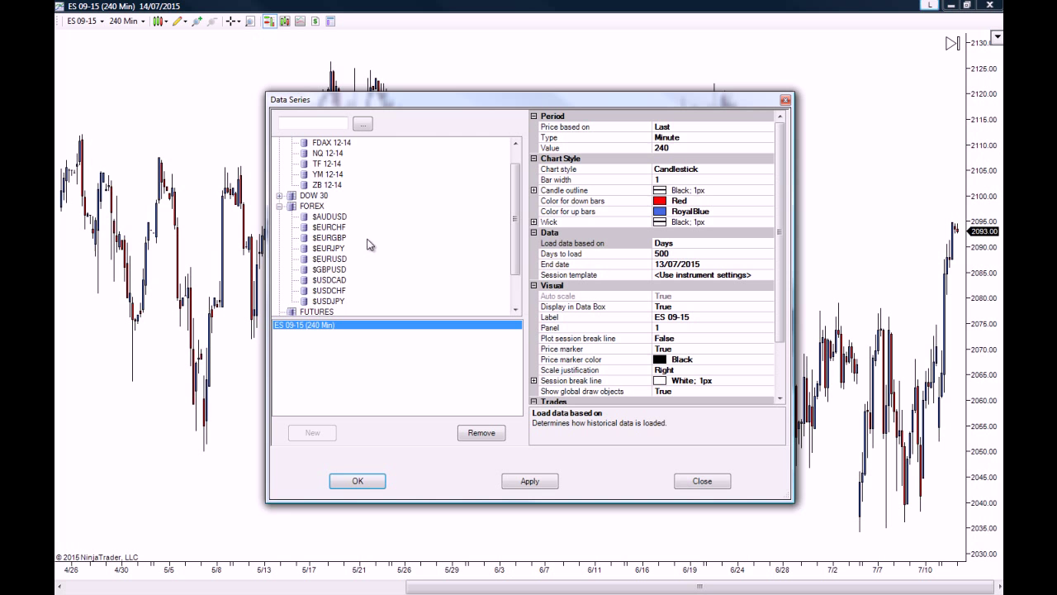
double_click(329, 259)
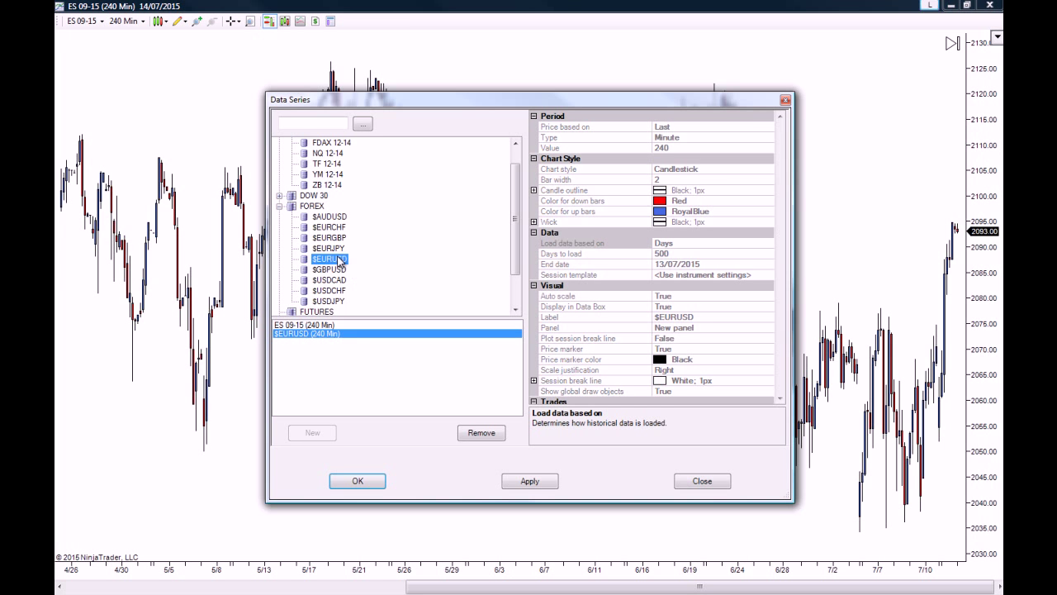
left_click(378, 483)
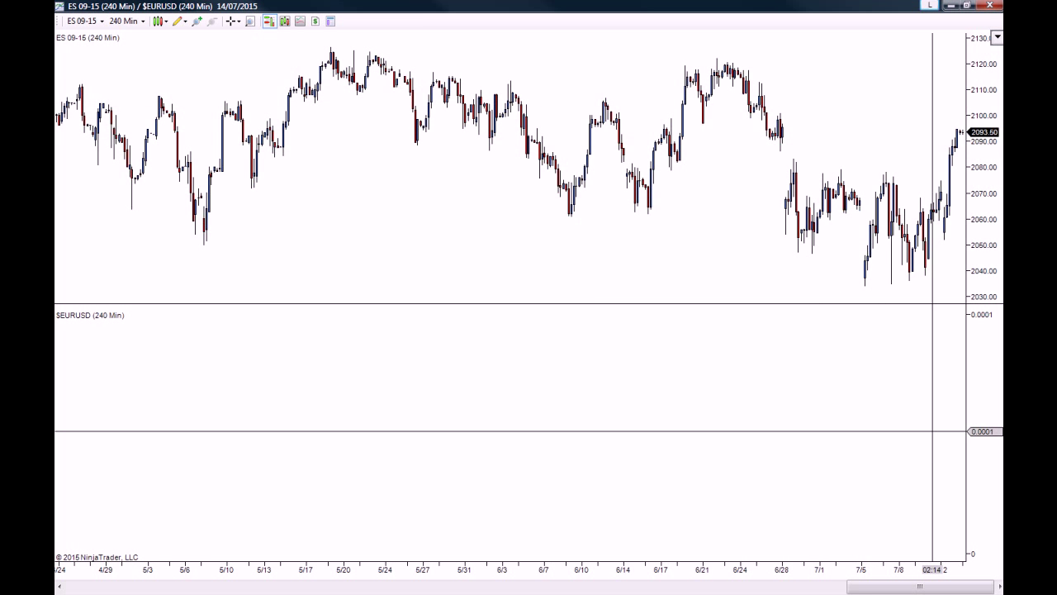
scroll(933, 431, "up", 5)
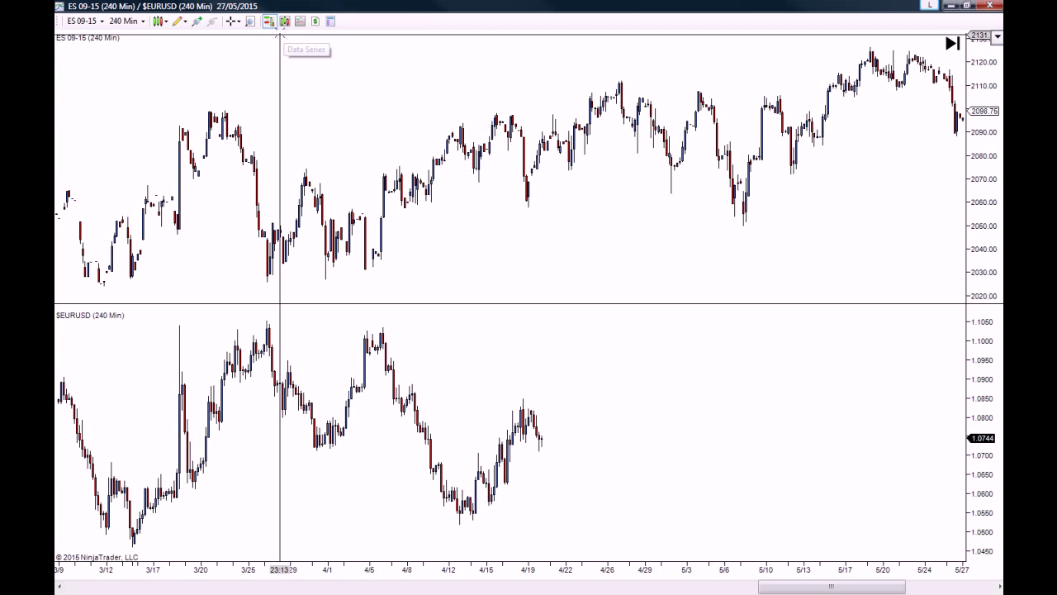
Search the instrument lookup for descriptions containing "gold" and add COMEX Gold Futures (GC 12-15) as a third data series
left_click(284, 21)
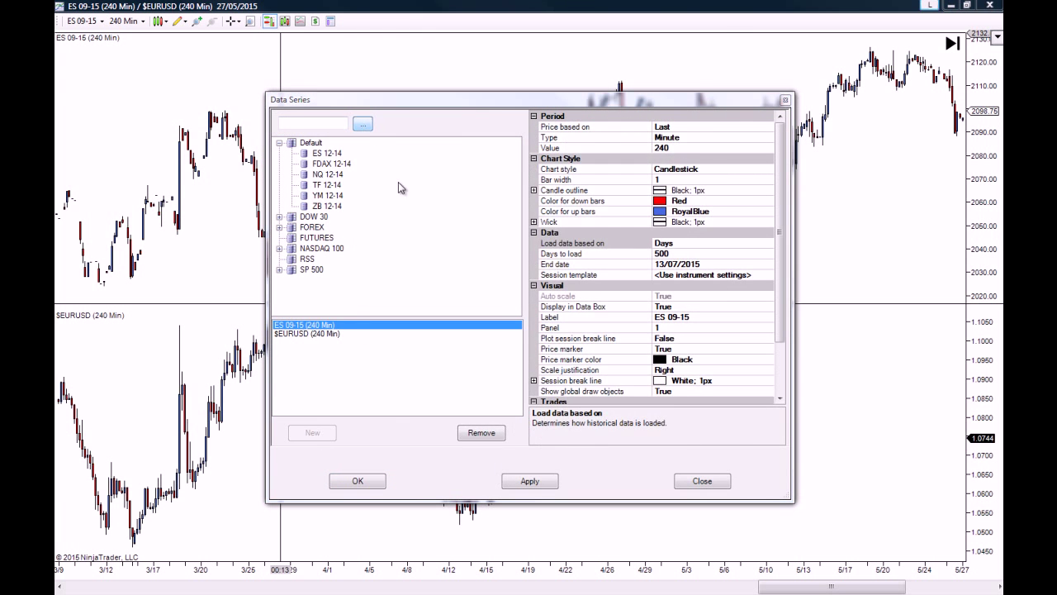
left_click(362, 123)
left_click(491, 171)
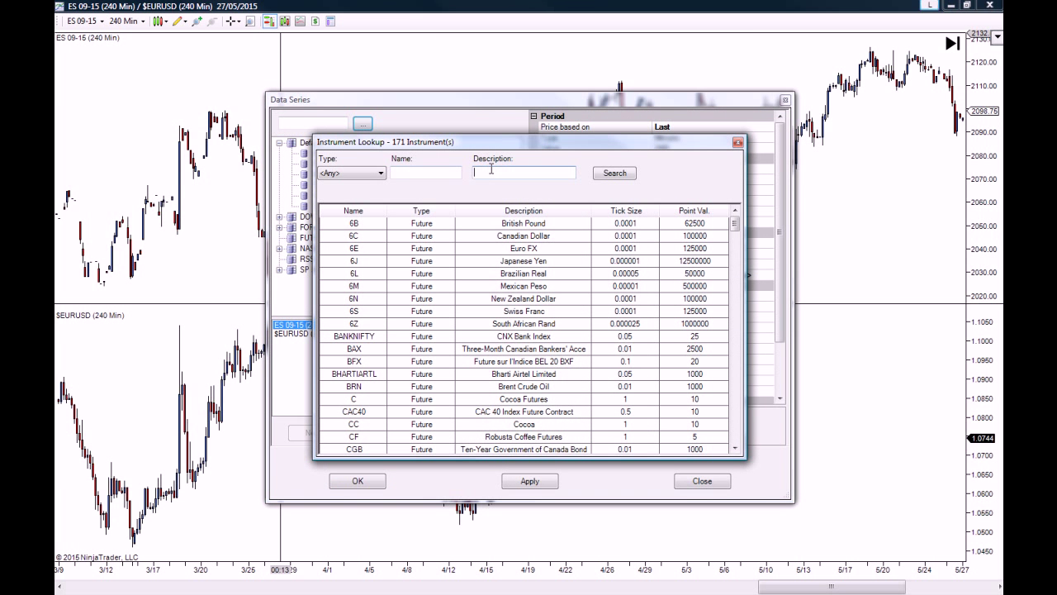
type("gold")
left_click(625, 173)
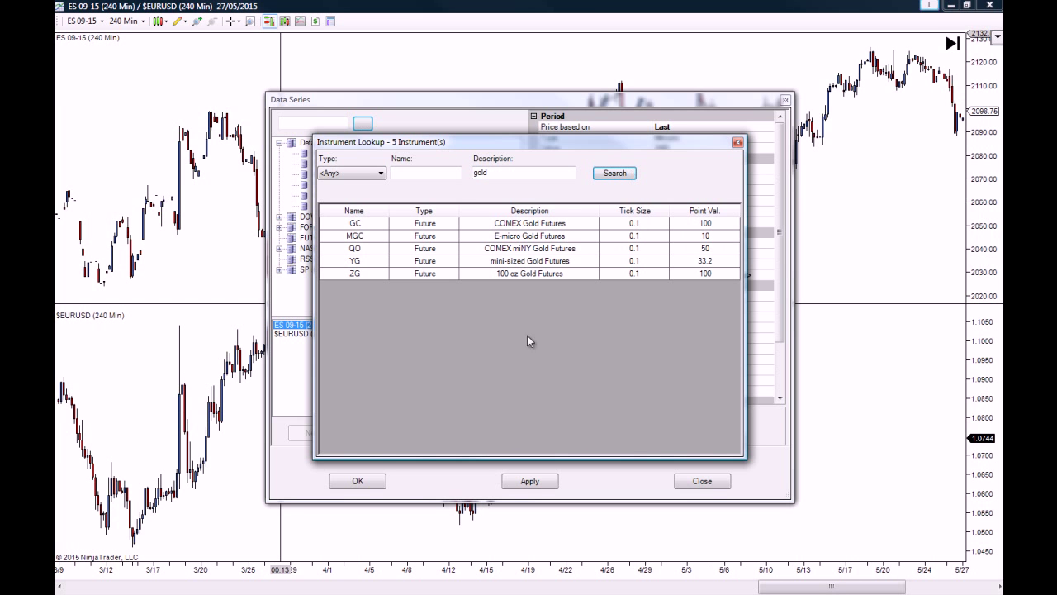
double_click(399, 225)
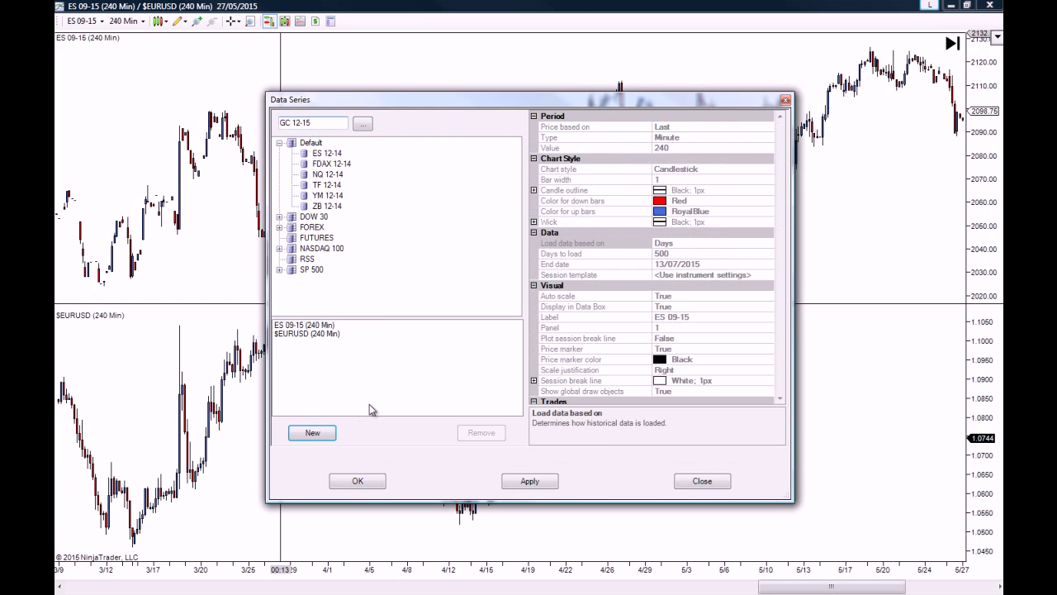
left_click(313, 433)
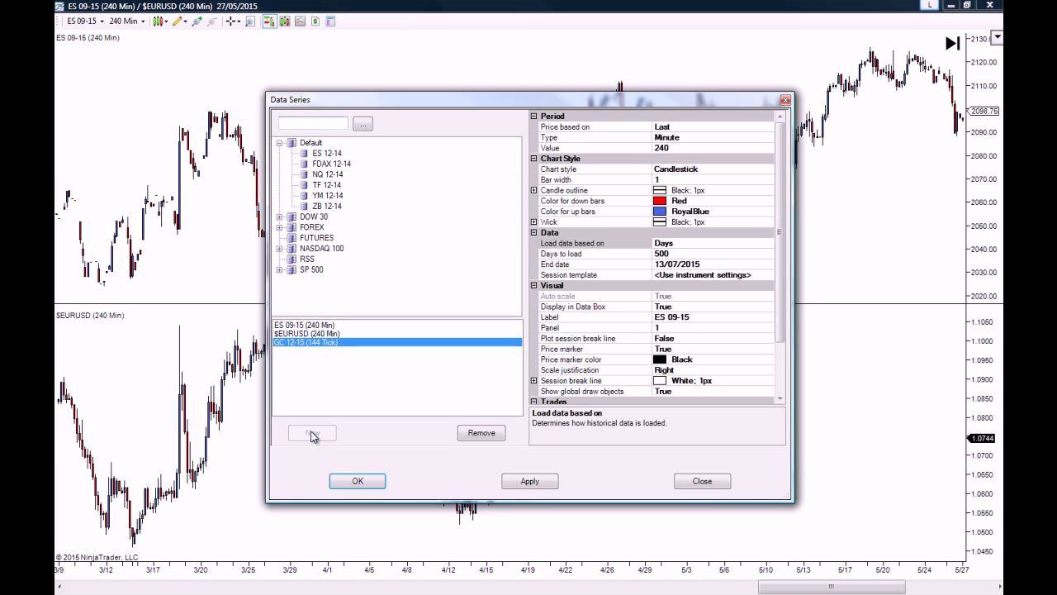
Look through the period types for the GC 12-15 series and try Range
left_click(691, 137)
left_click(767, 139)
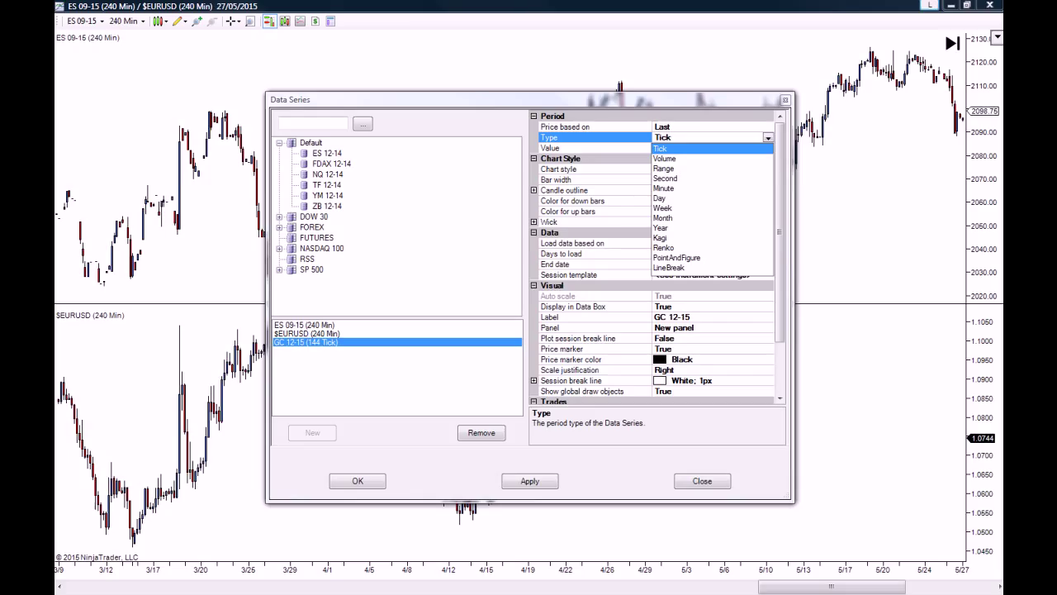
key("Escape")
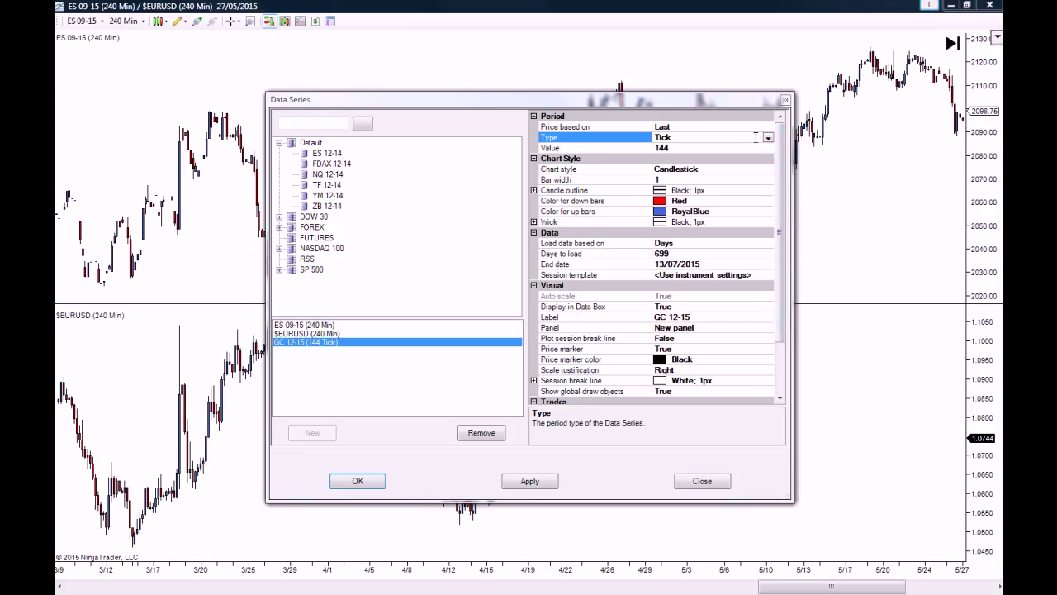
left_click(768, 138)
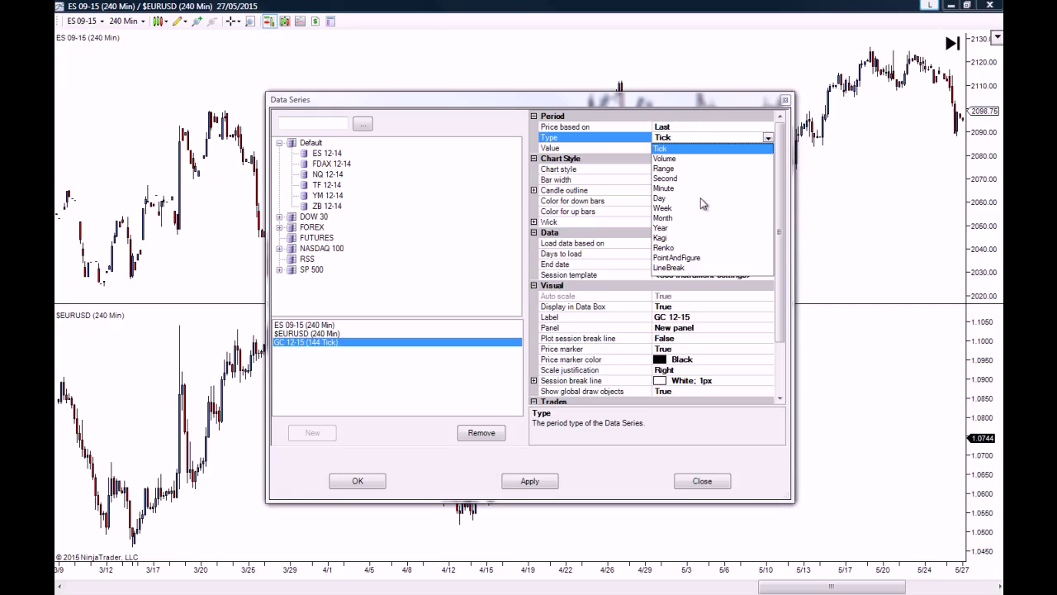
left_click(664, 169)
left_click(768, 138)
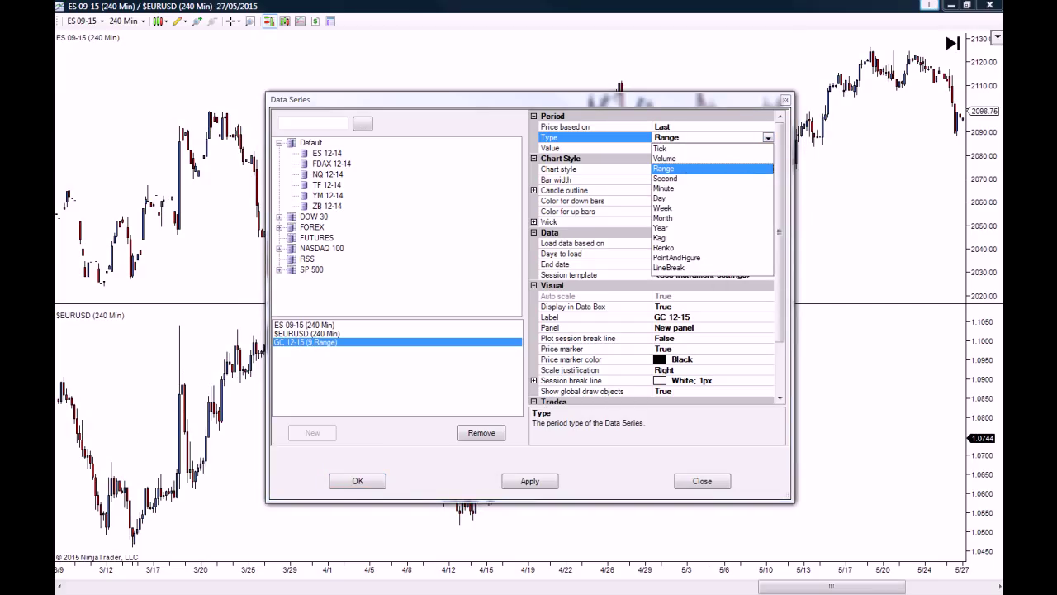
key("Return")
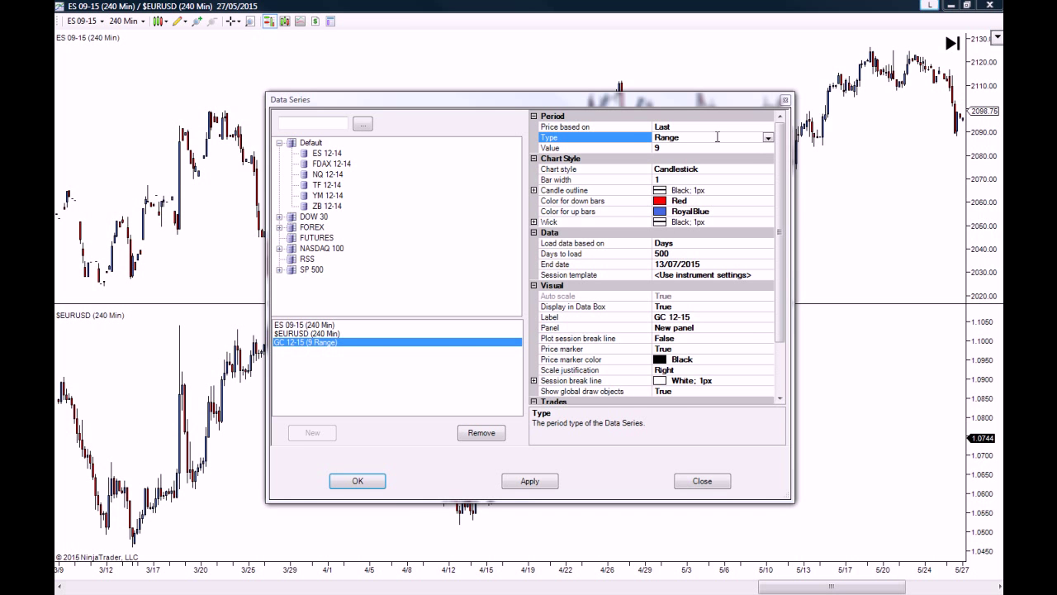
left_click_drag(679, 103, 682, 74)
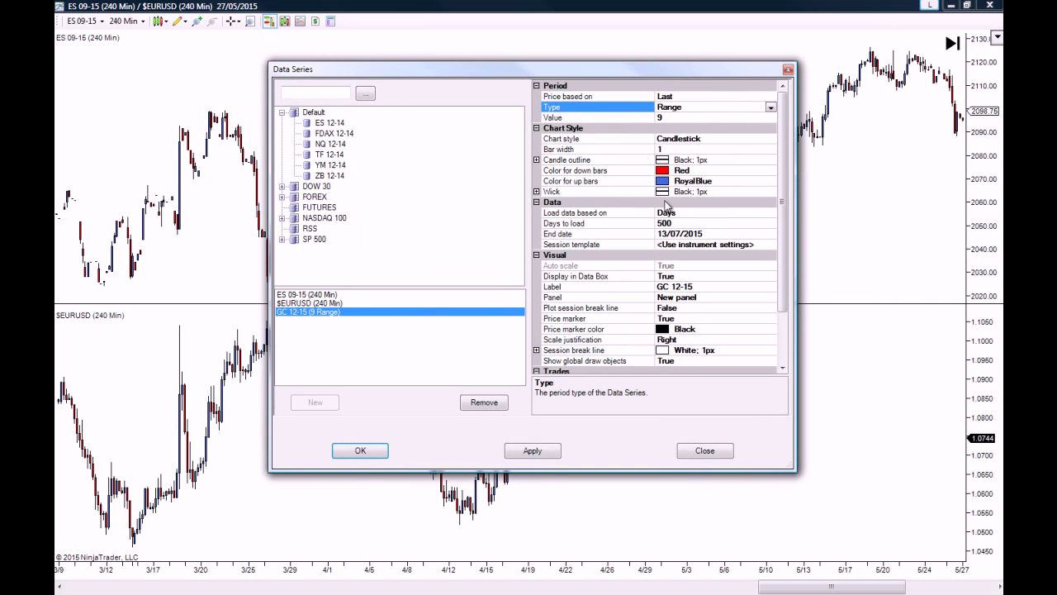
Set the GC 12-15 period type to Minute and load the series on the chart
left_click(771, 108)
left_click(677, 165)
left_click(361, 451)
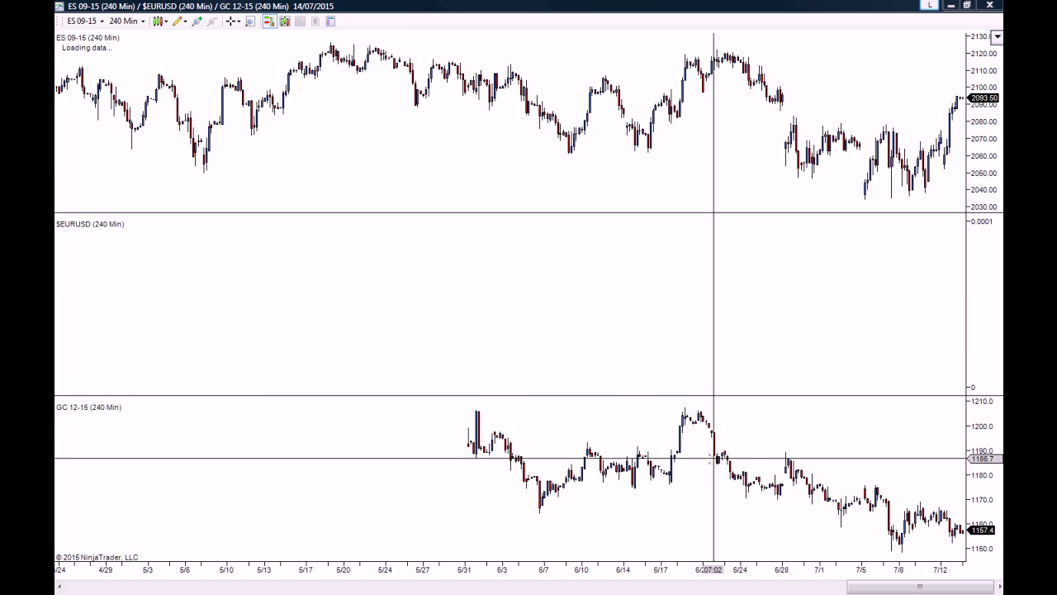
scroll(714, 459, "up", 2)
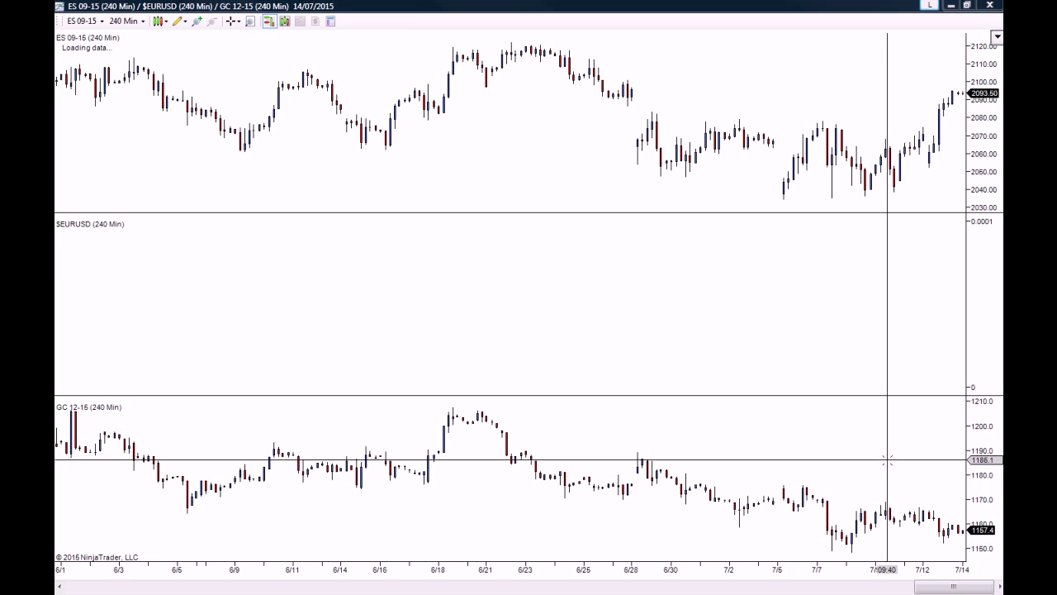
left_click_drag(842, 491, 790, 397)
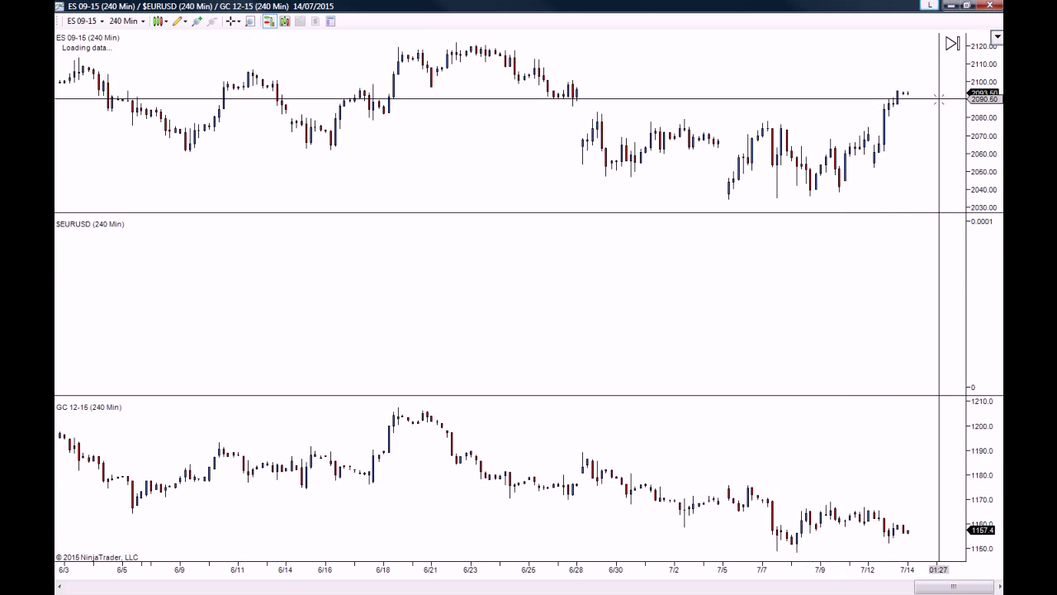
Remove the GC 12-15 and $EURUSD data series from the chart, keeping only ES 09-15
left_click(285, 22)
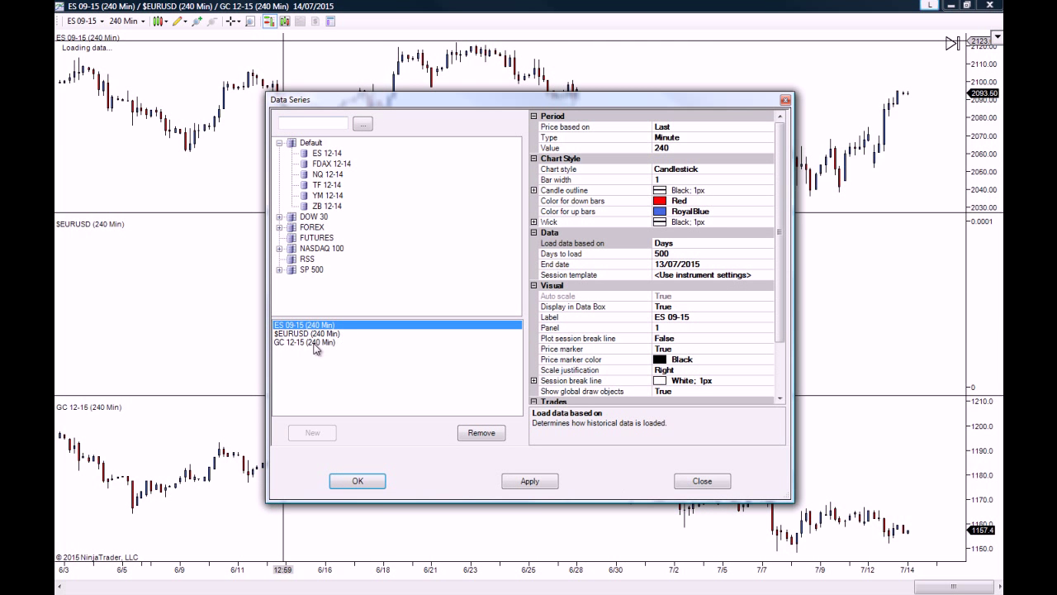
left_click(327, 343)
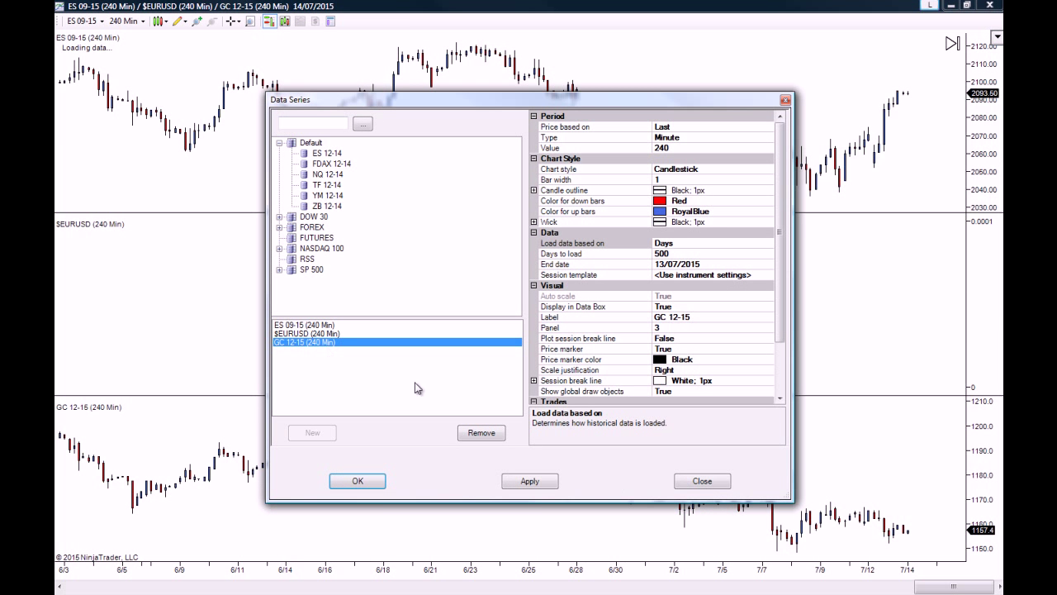
left_click(322, 336)
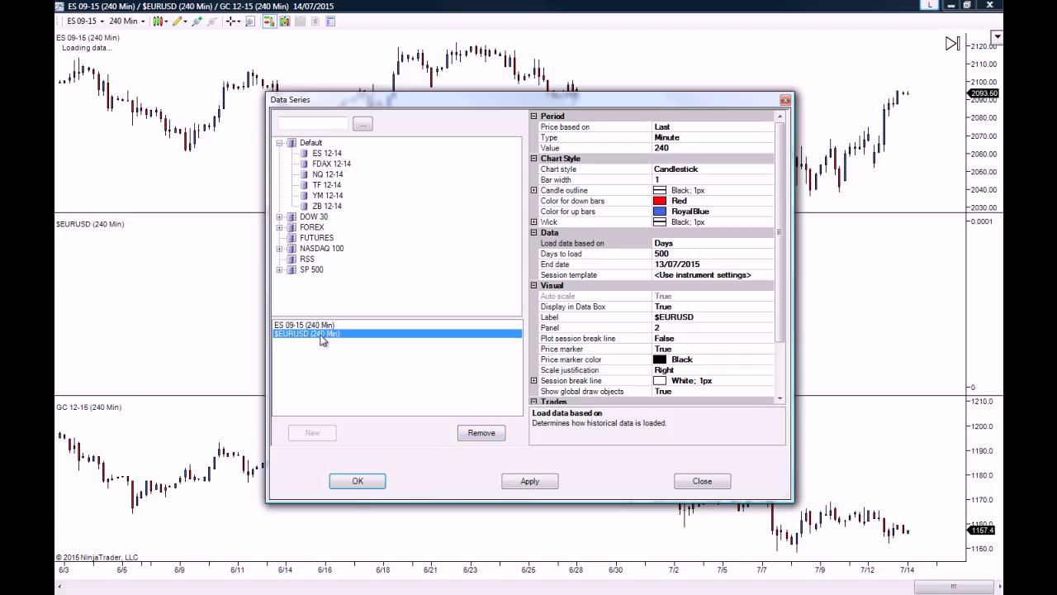
left_click(479, 433)
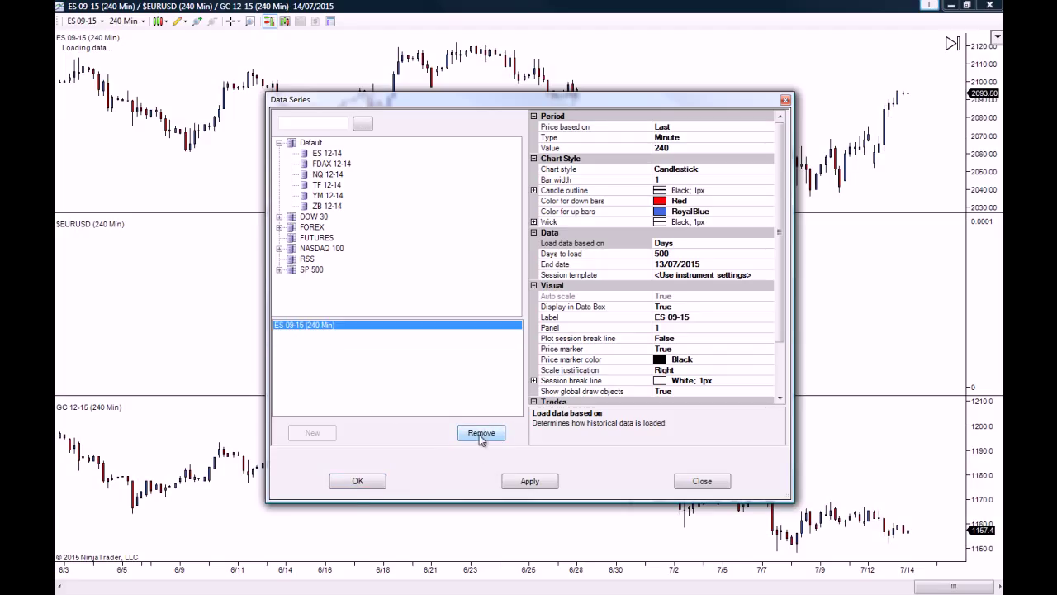
left_click(358, 482)
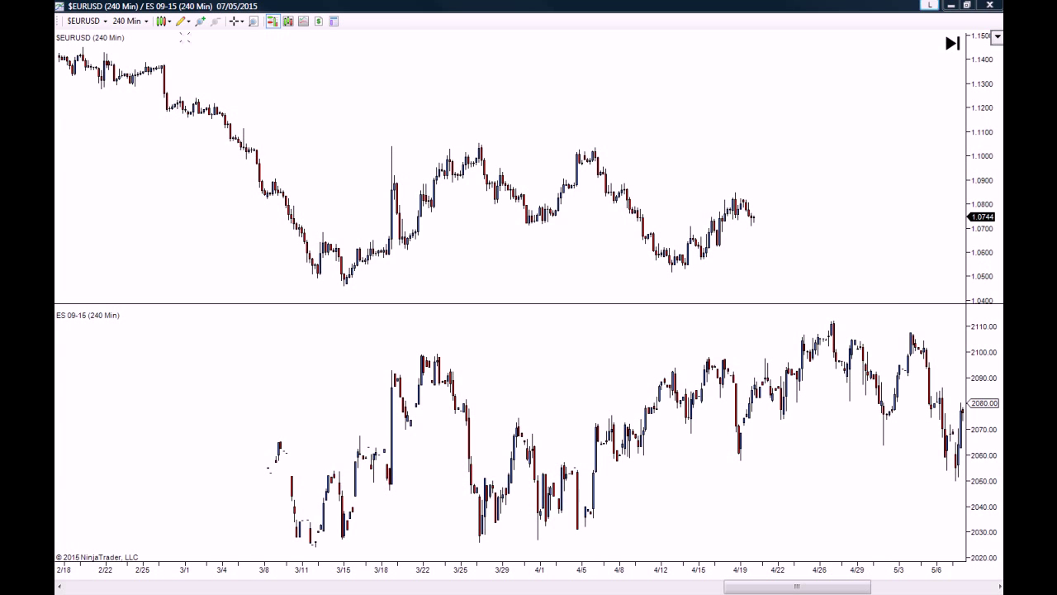
Remove the ES 09-15 data series from the $EURUSD chart
right_click(334, 112)
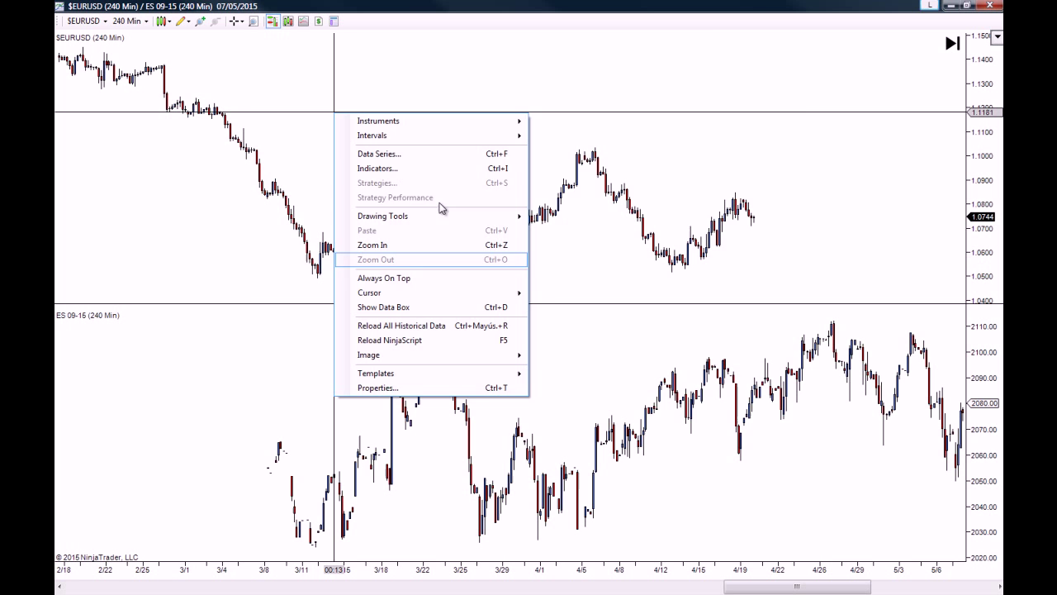
left_click(432, 156)
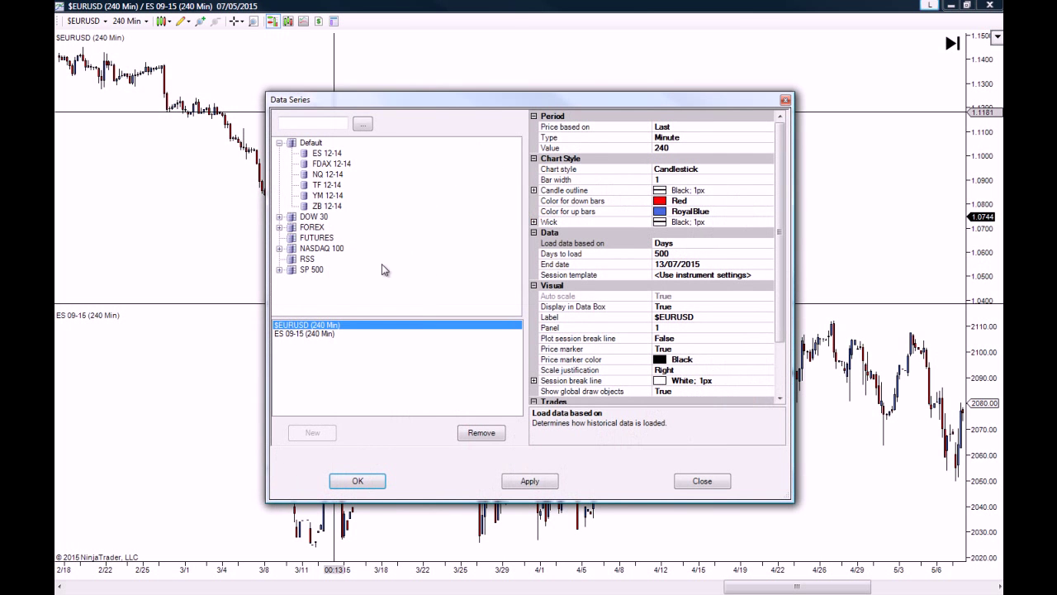
left_click(323, 335)
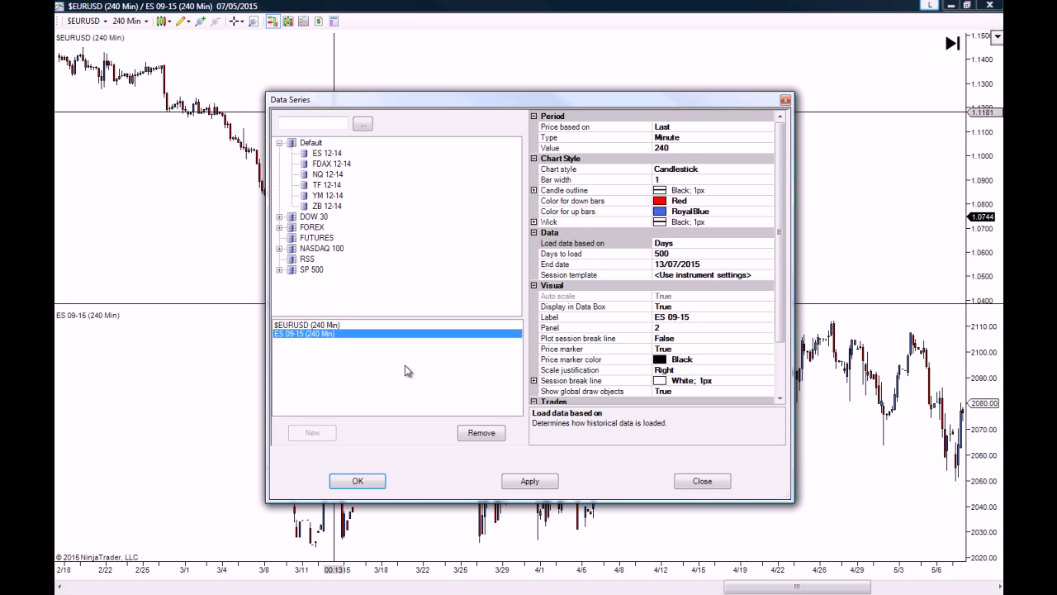
left_click(482, 433)
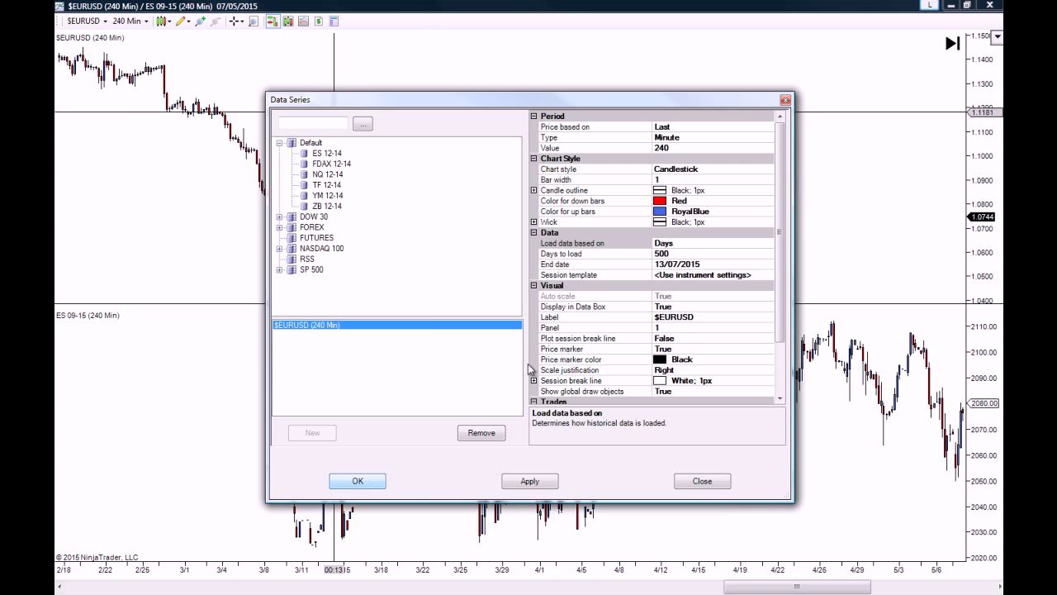
left_click(358, 480)
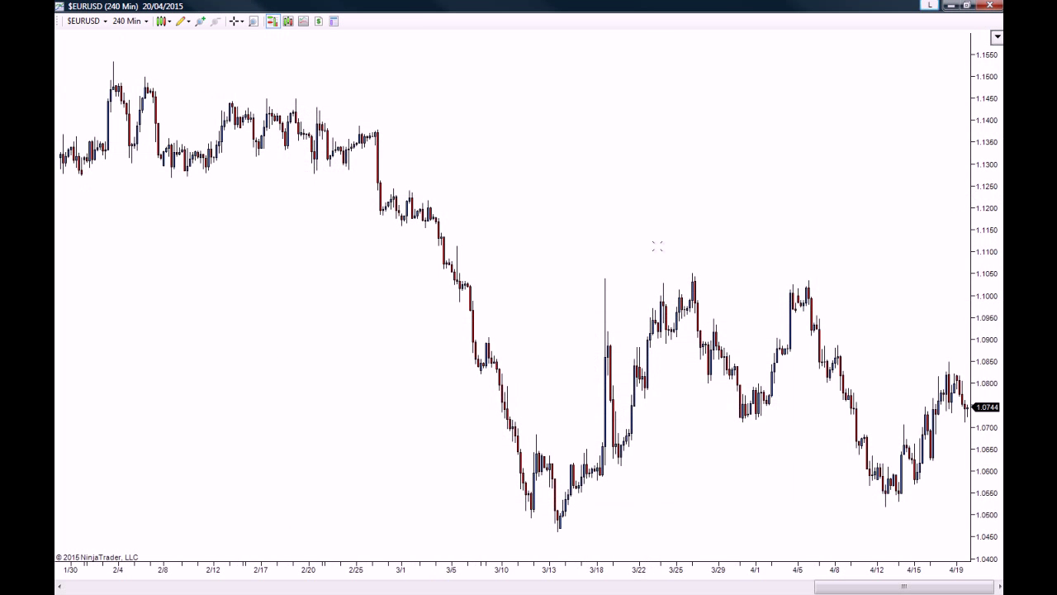